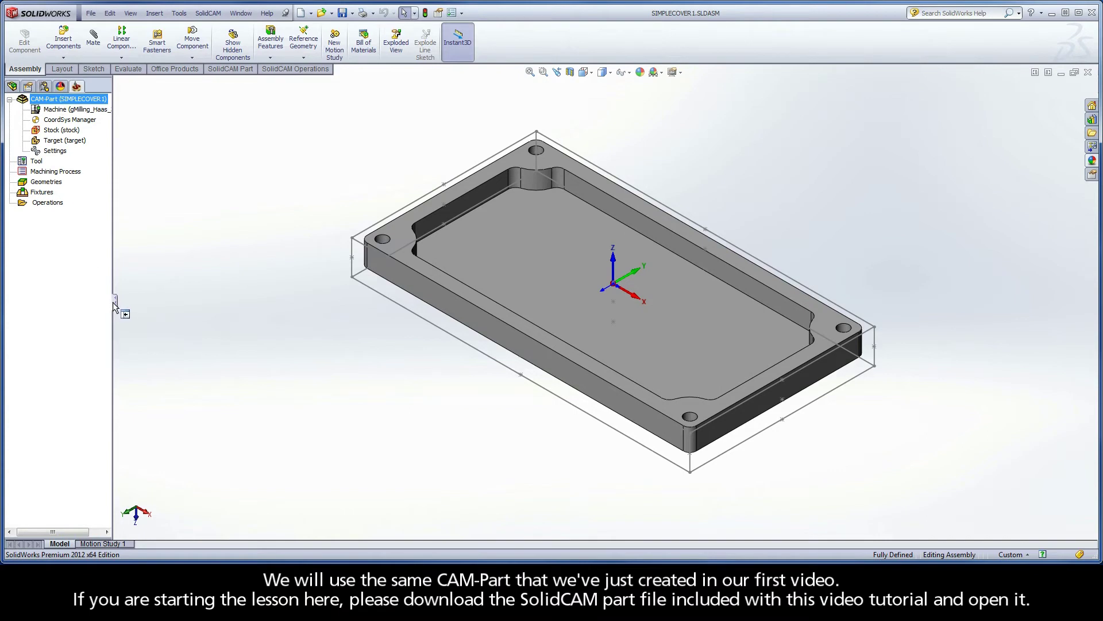
Widen the CAM Manager tree so the gMilling_Haas_3x machine name is fully readable.
{"action": "left_click_drag", "start_coordinate": [113, 305], "coordinate": [132, 305]}
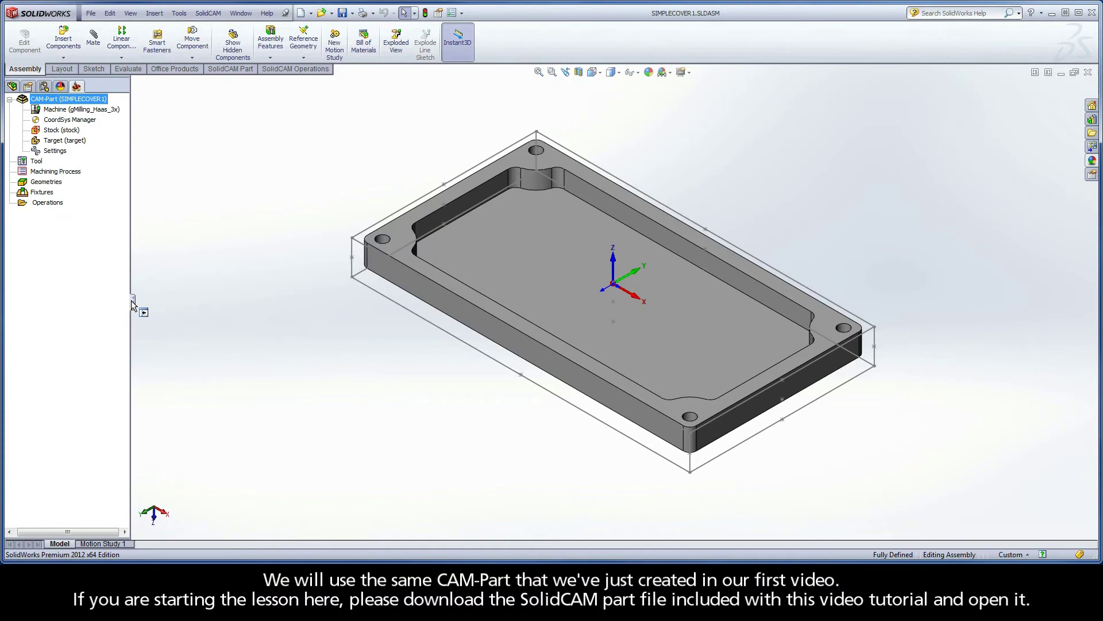
Add a Face milling operation from the Operations folder's Add Operation menu.
{"action": "right_click", "coordinate": [48, 204]}
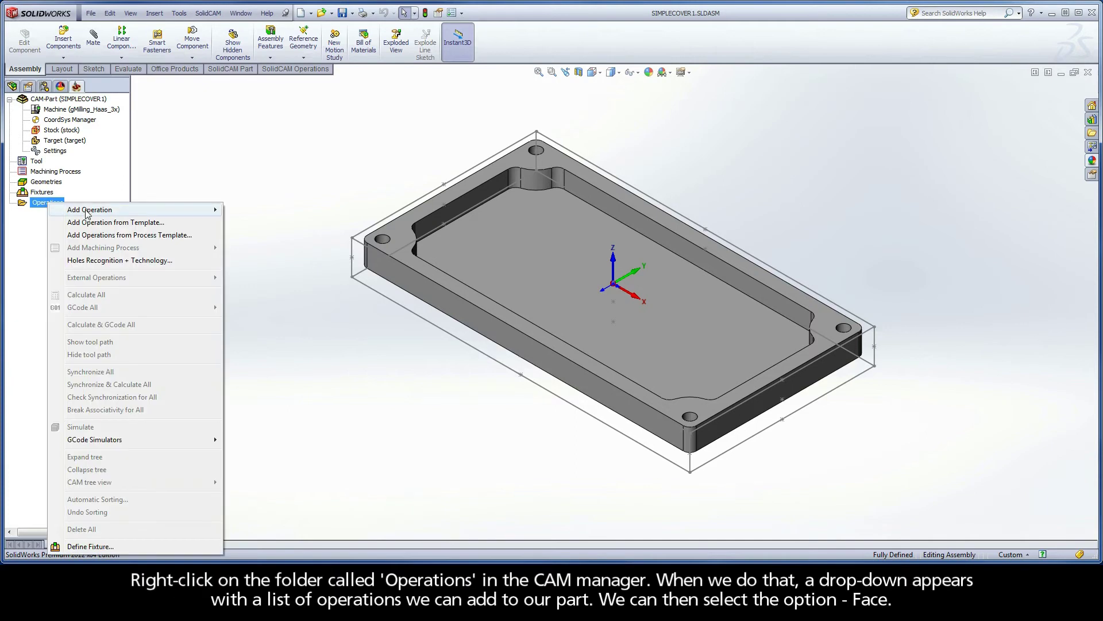
{"action": "mouse_move", "coordinate": [90, 213]}
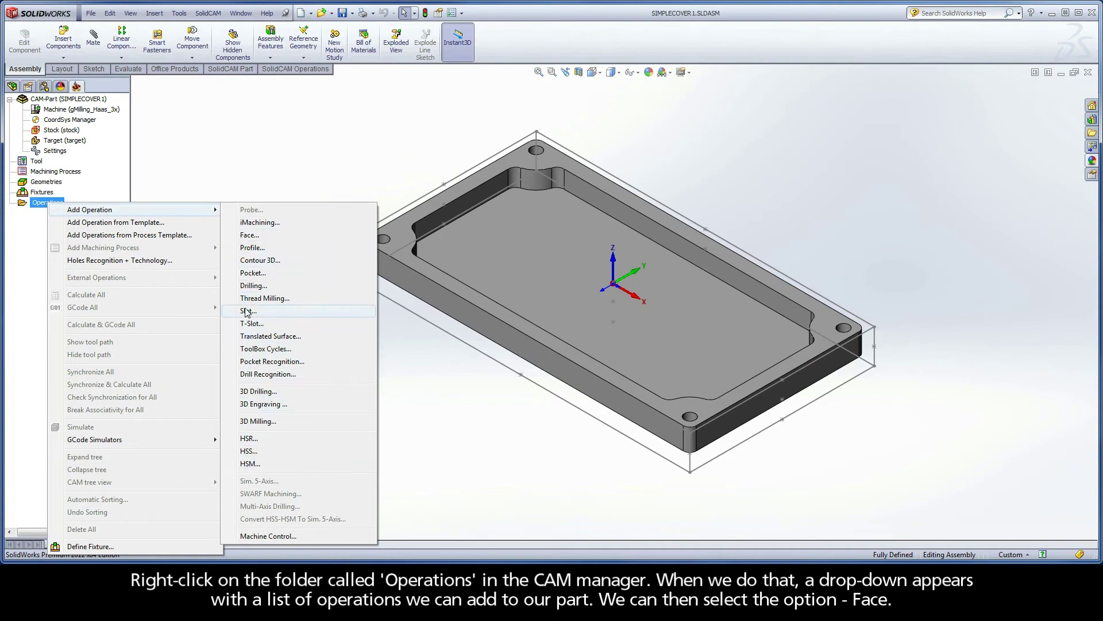
{"action": "left_click", "coordinate": [247, 236]}
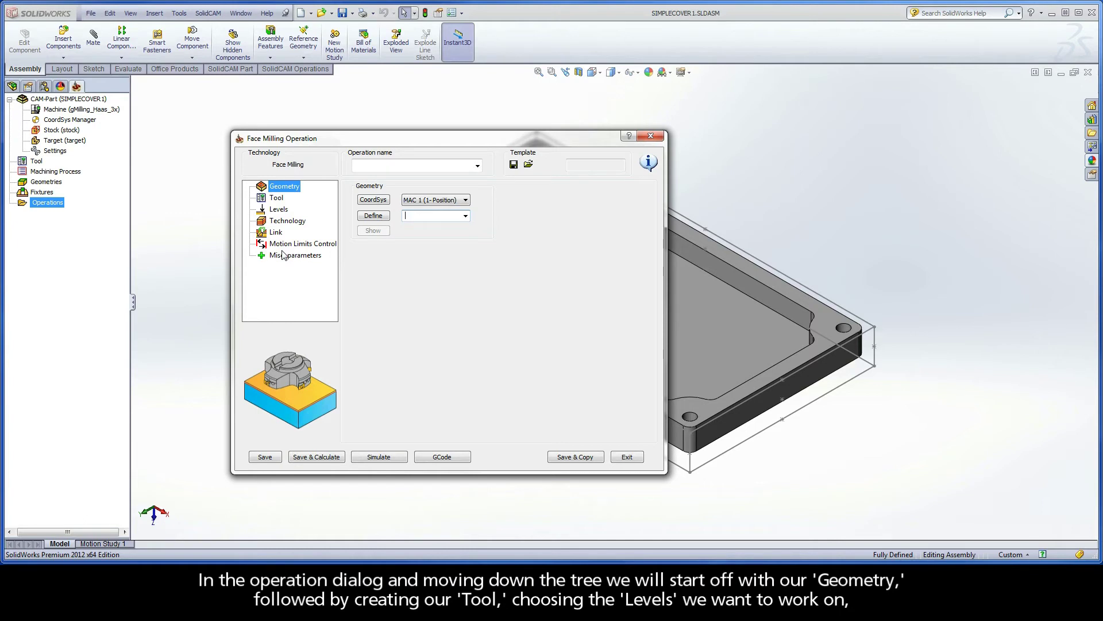
{"action": "left_click", "coordinate": [277, 200]}
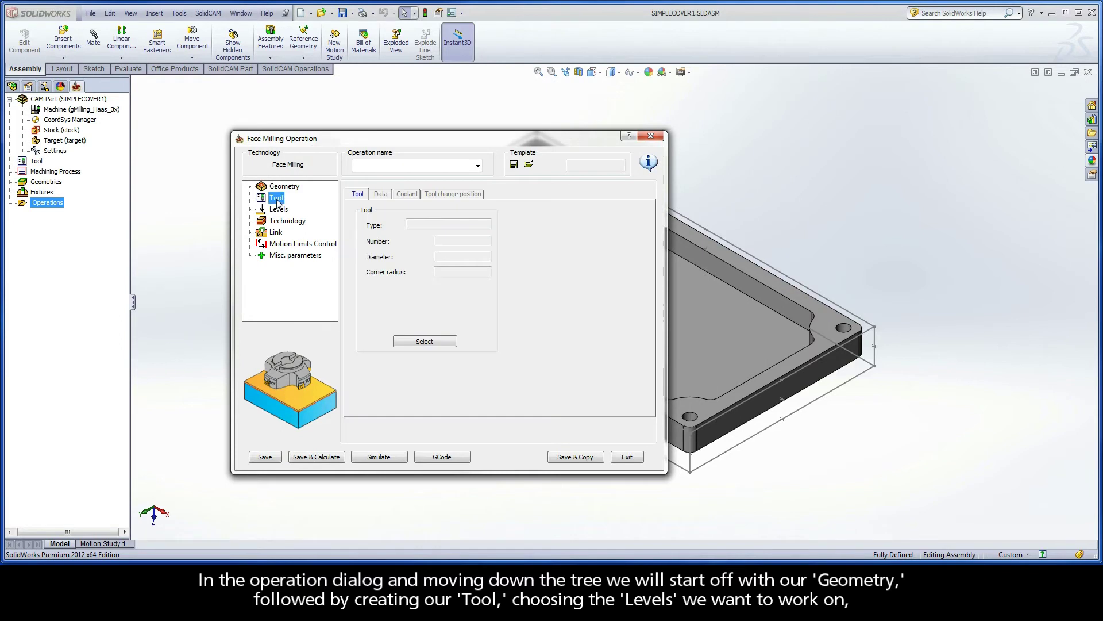
{"action": "left_click", "coordinate": [279, 212]}
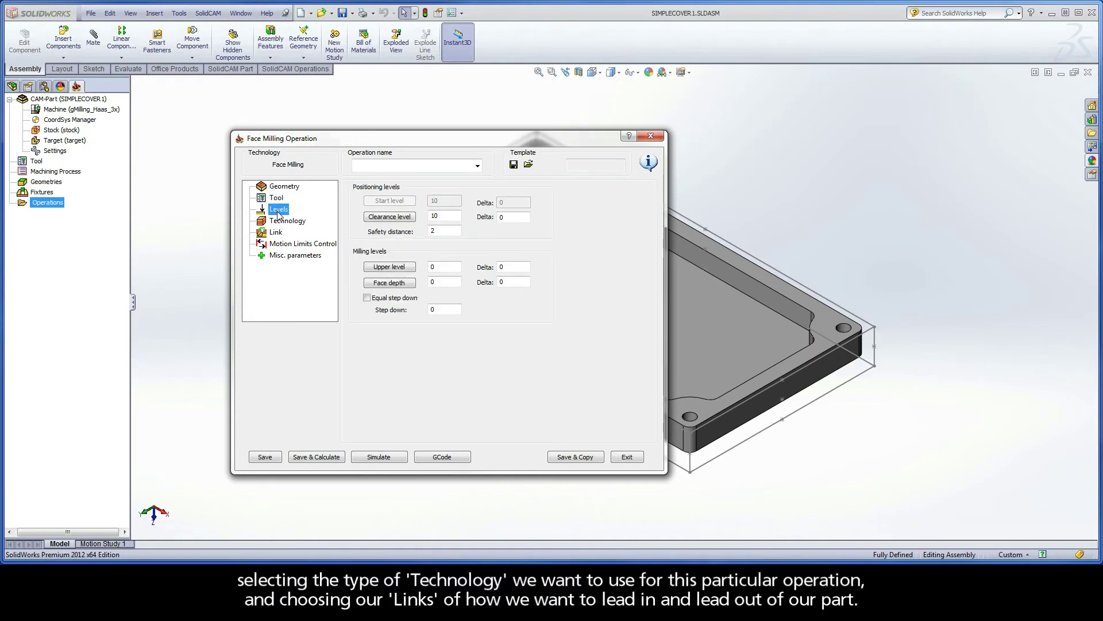
{"action": "left_click", "coordinate": [280, 224]}
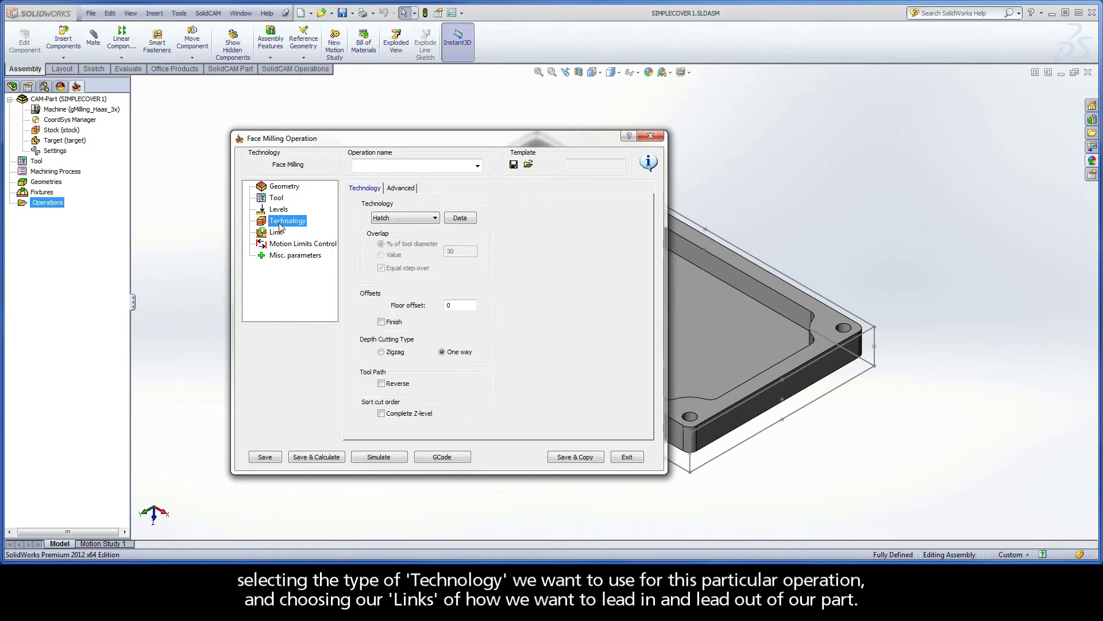
{"action": "left_click", "coordinate": [281, 236]}
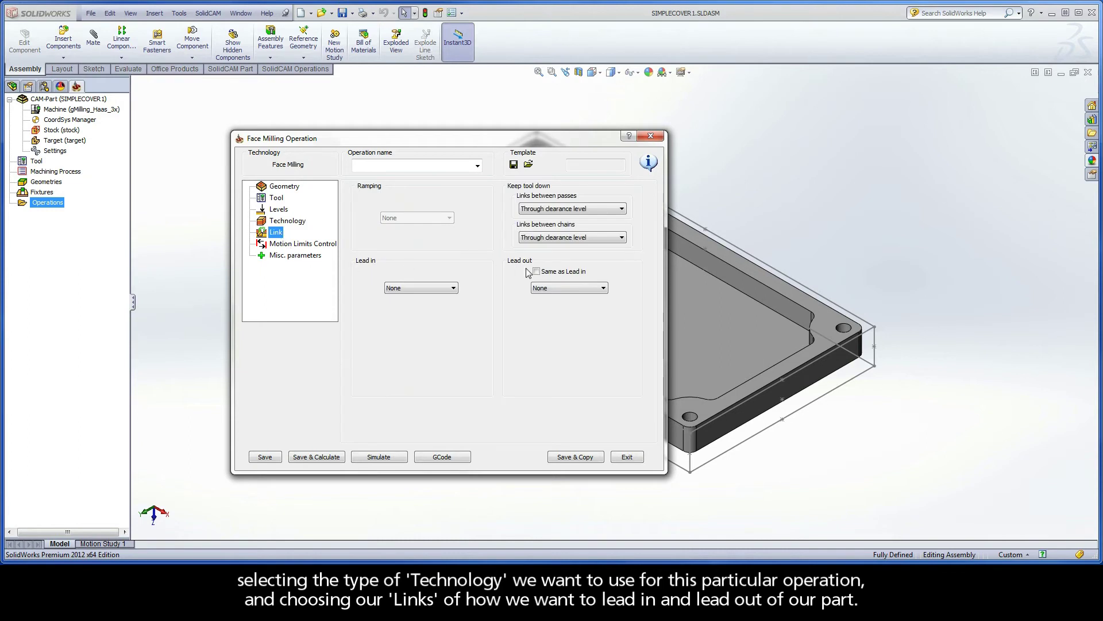
Define the facemill geometry as a Model Box using 'target' as the base geometry.
{"action": "left_click", "coordinate": [292, 187]}
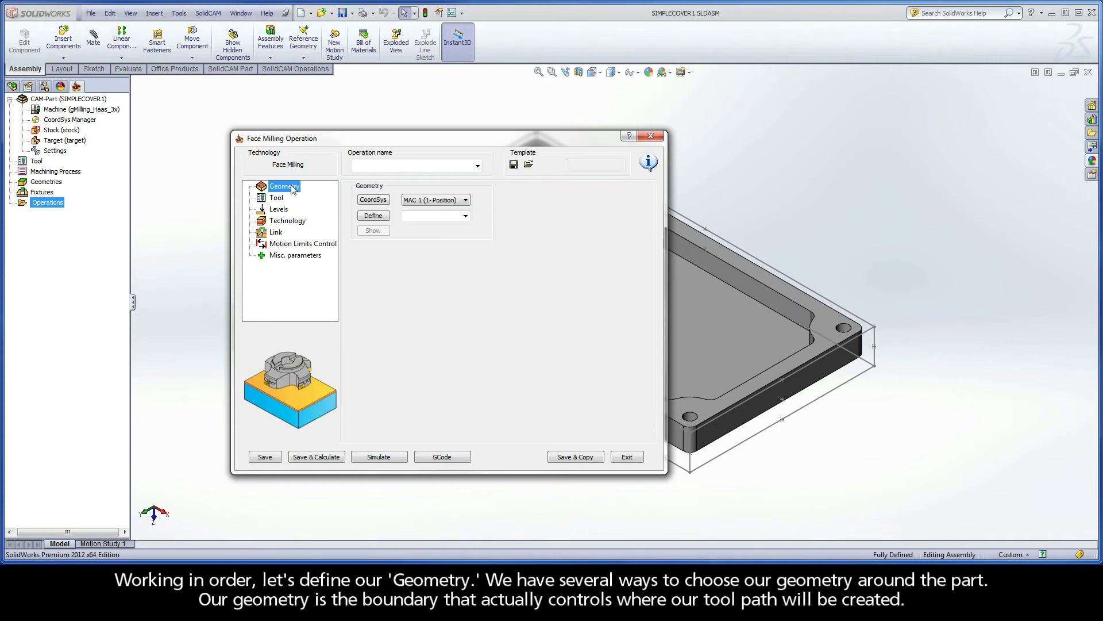
{"action": "left_click", "coordinate": [374, 216]}
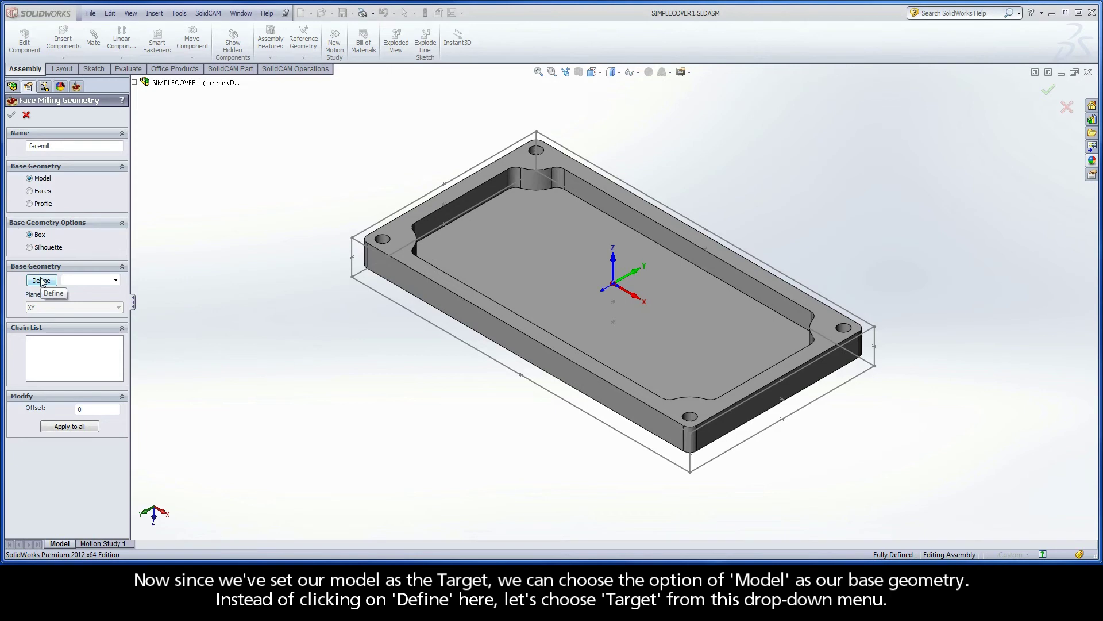
{"action": "left_click", "coordinate": [117, 281]}
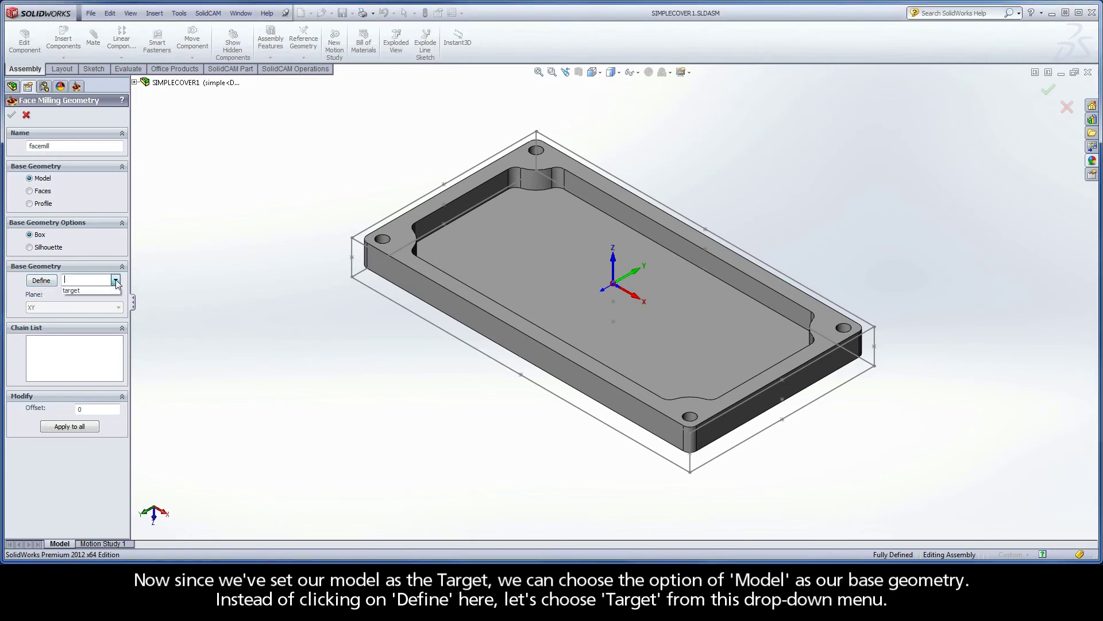
{"action": "left_click", "coordinate": [85, 291]}
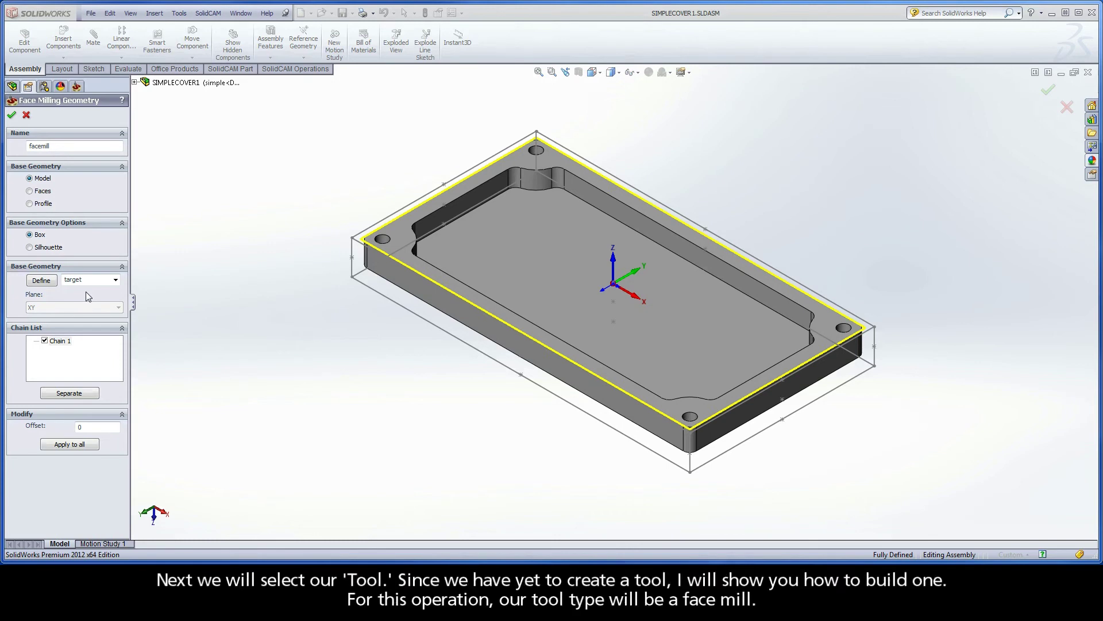
Confirm the facemill geometry and add a new FACE MILL as tool 1.
{"action": "left_click", "coordinate": [11, 115]}
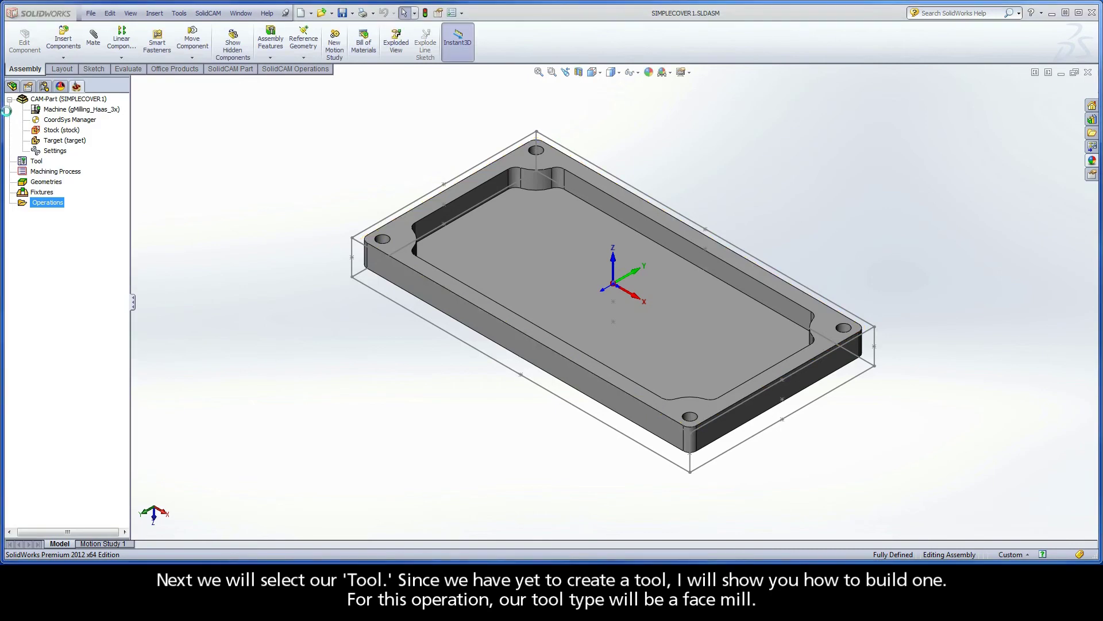
{"action": "left_click", "coordinate": [277, 197]}
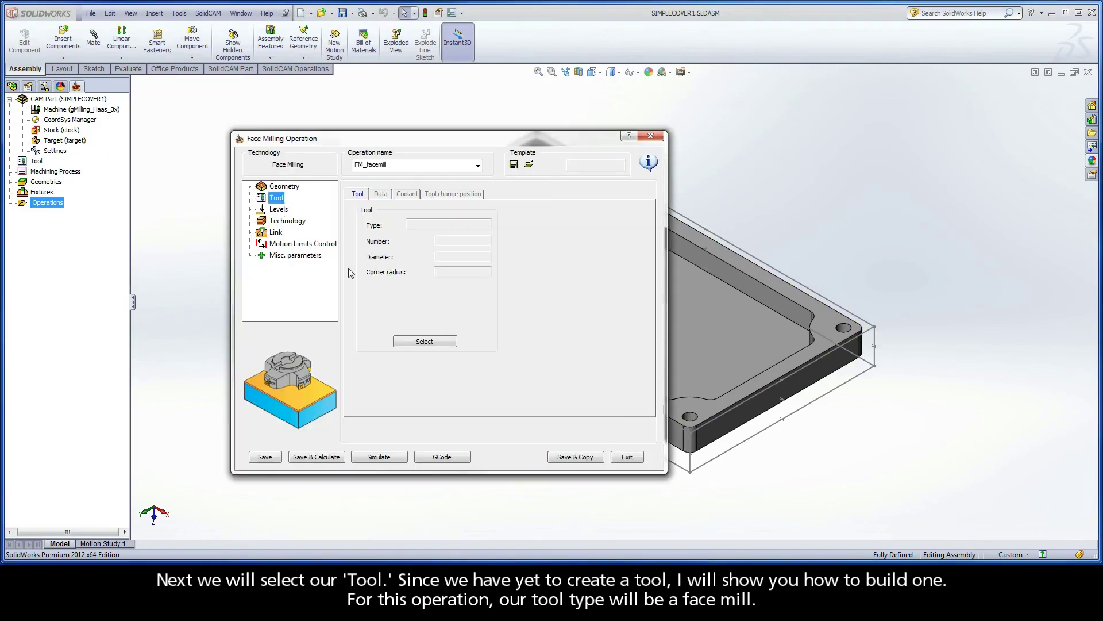
{"action": "left_click", "coordinate": [425, 341]}
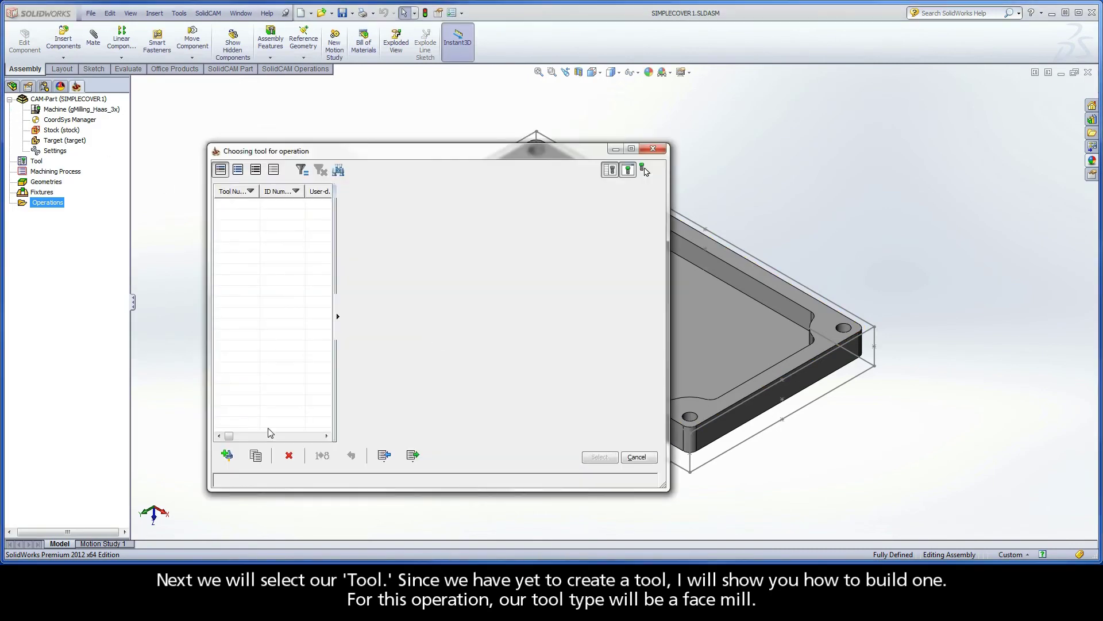
{"action": "left_click", "coordinate": [227, 455]}
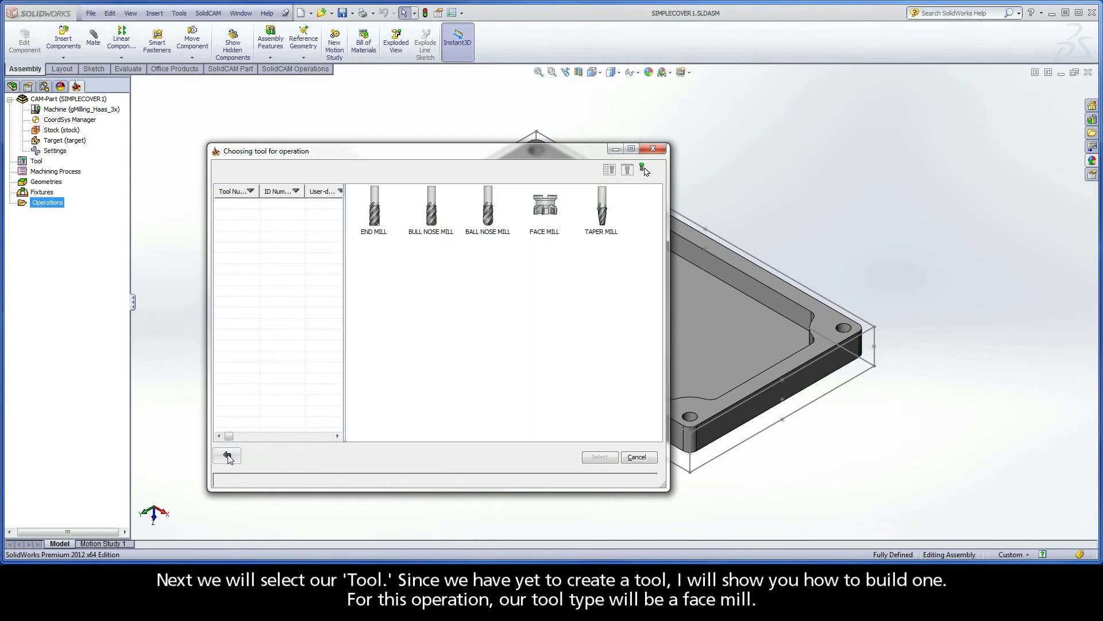
{"action": "left_click", "coordinate": [543, 210]}
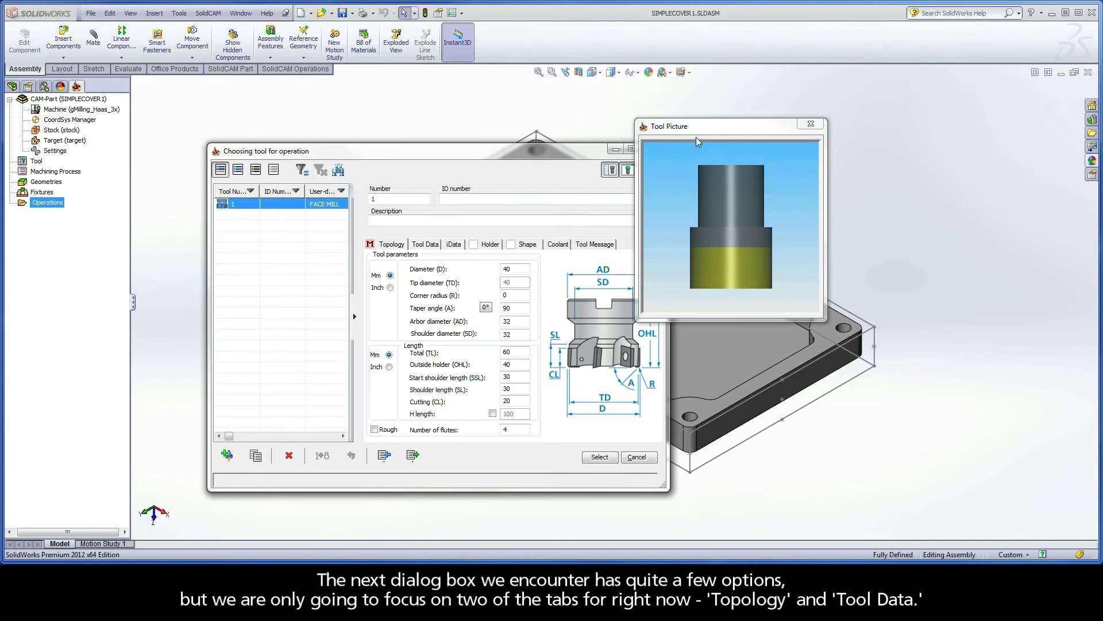
Review the new face mill's feeds, speeds and its 40 mm, 4-flute dimensions.
{"action": "left_click_drag", "start_coordinate": [706, 131], "coordinate": [739, 131]}
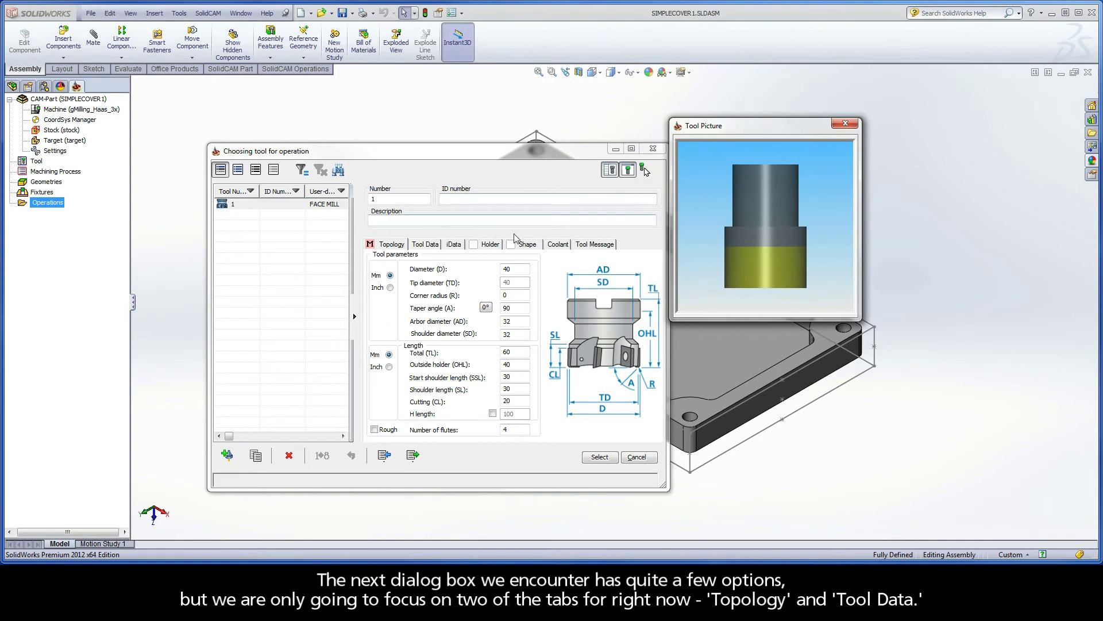
{"action": "left_click", "coordinate": [392, 249]}
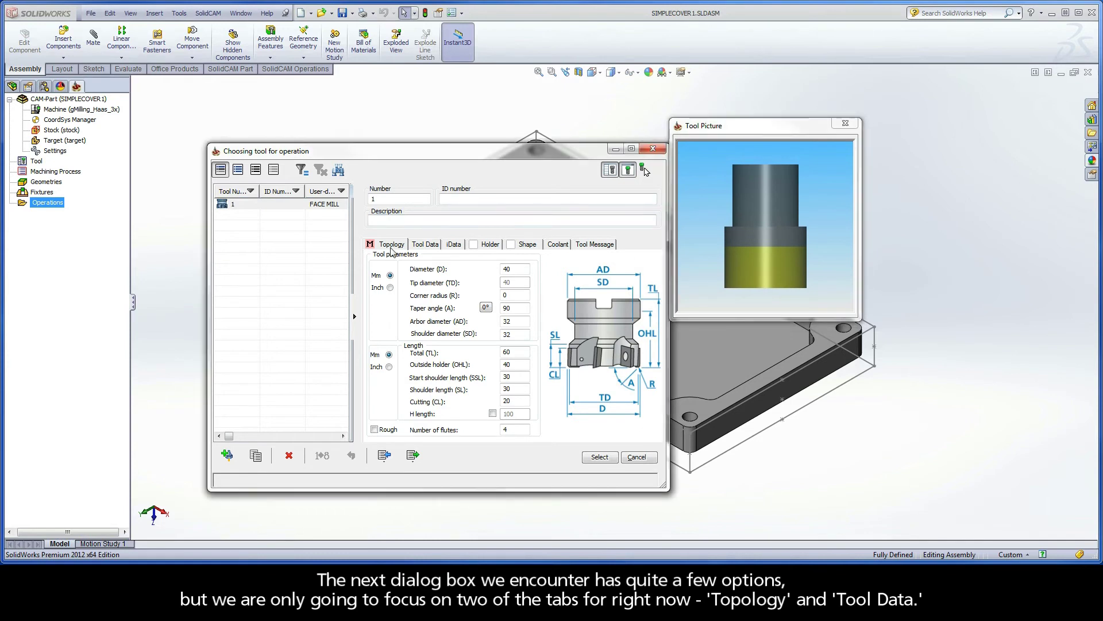
{"action": "left_click", "coordinate": [428, 245]}
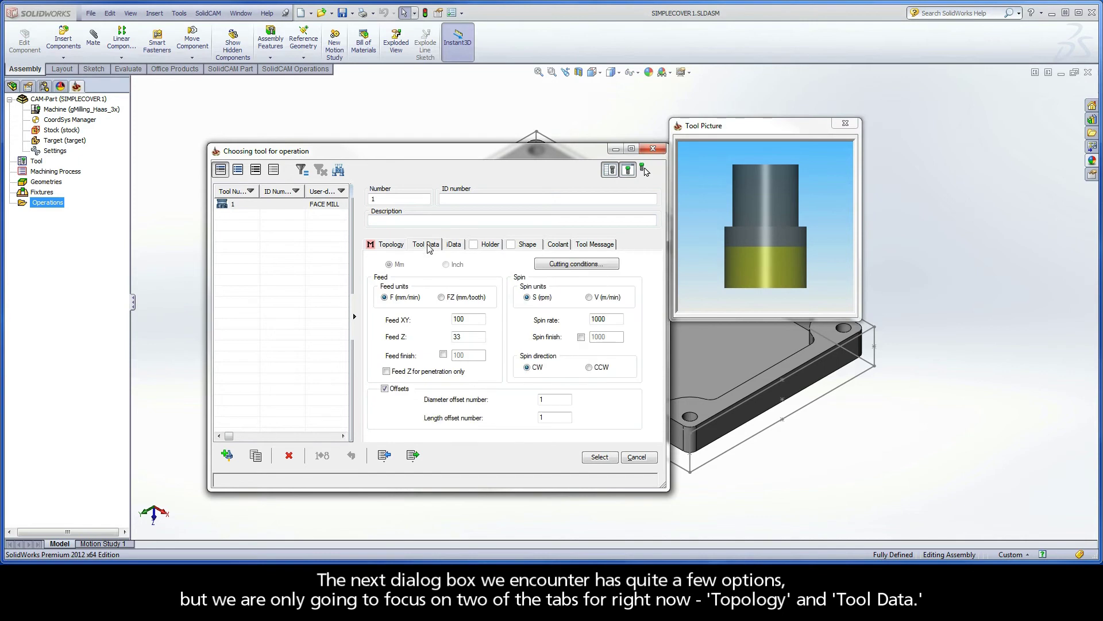
{"action": "left_click", "coordinate": [389, 247]}
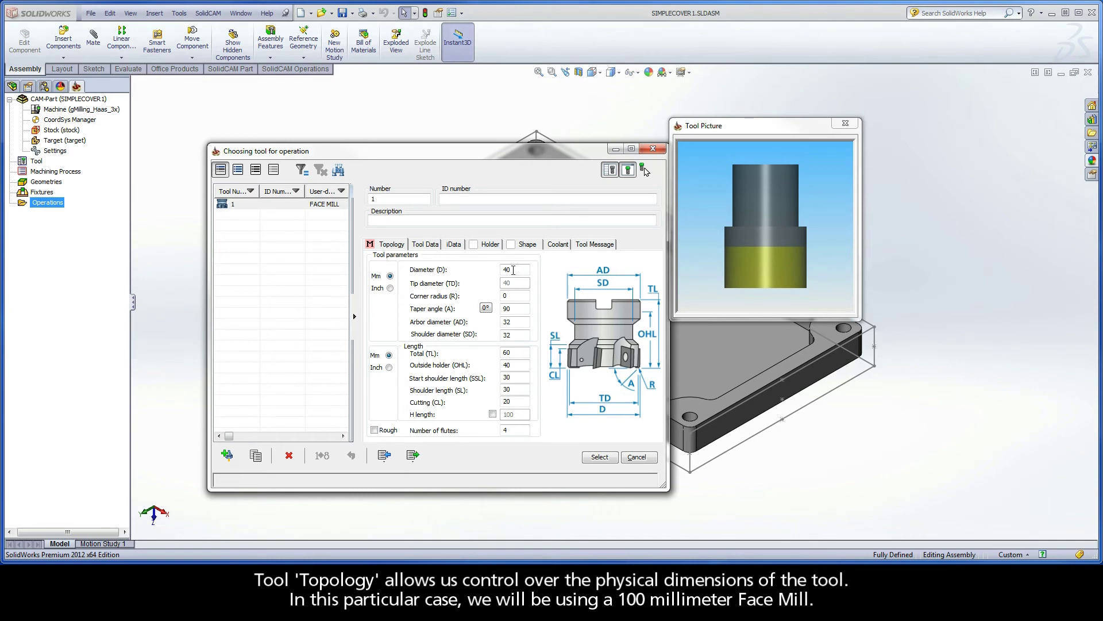
Set tool 1's diameter to 100 mm and check its arbor and length values.
{"action": "left_click", "coordinate": [513, 270]}
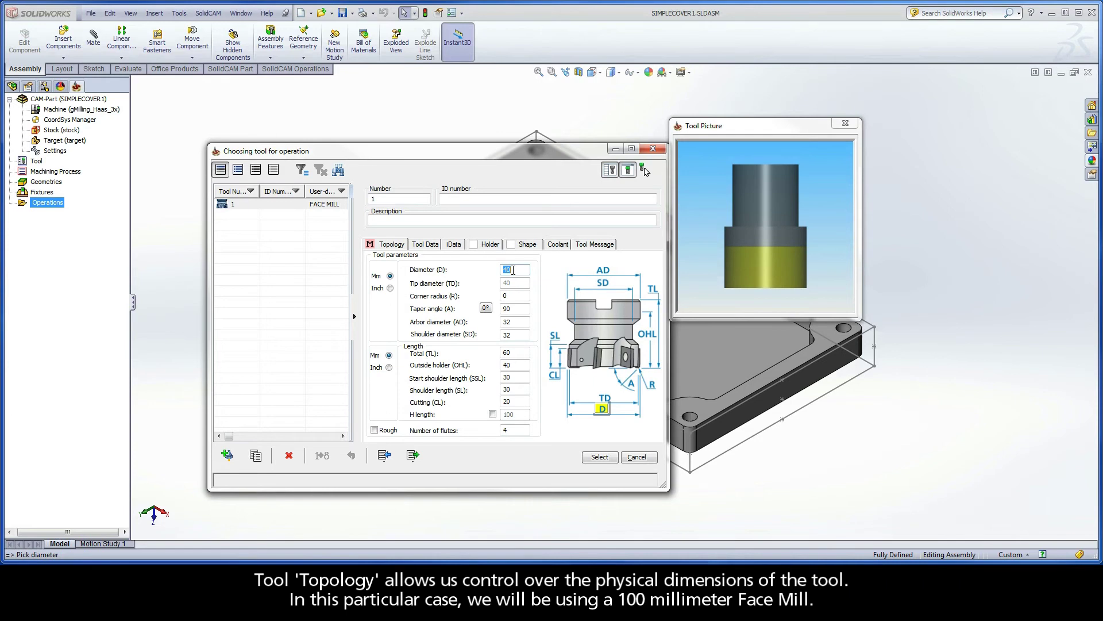
{"action": "type", "text": "100"}
{"action": "left_click", "coordinate": [514, 296]}
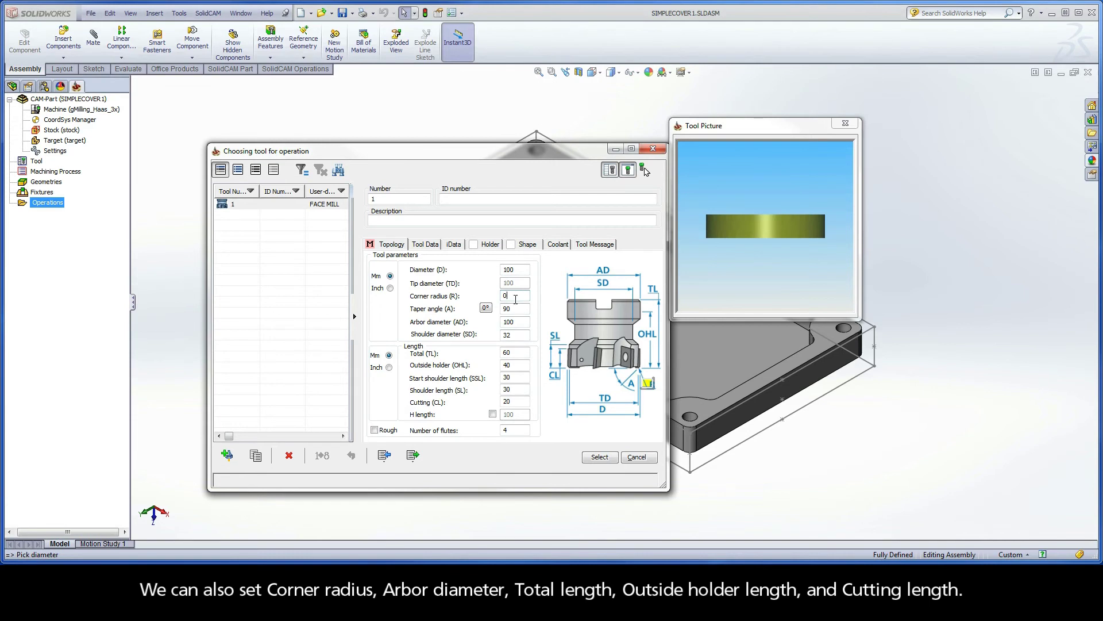
{"action": "left_click", "coordinate": [515, 322]}
{"action": "left_click", "coordinate": [516, 353]}
{"action": "left_click", "coordinate": [515, 365]}
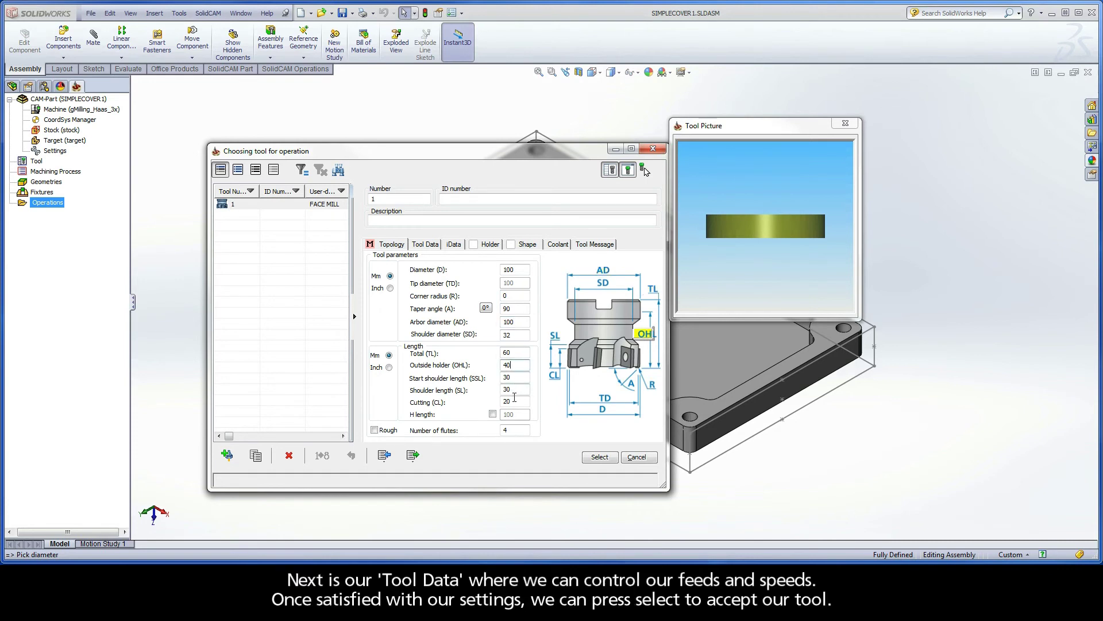
{"action": "left_click", "coordinate": [514, 401]}
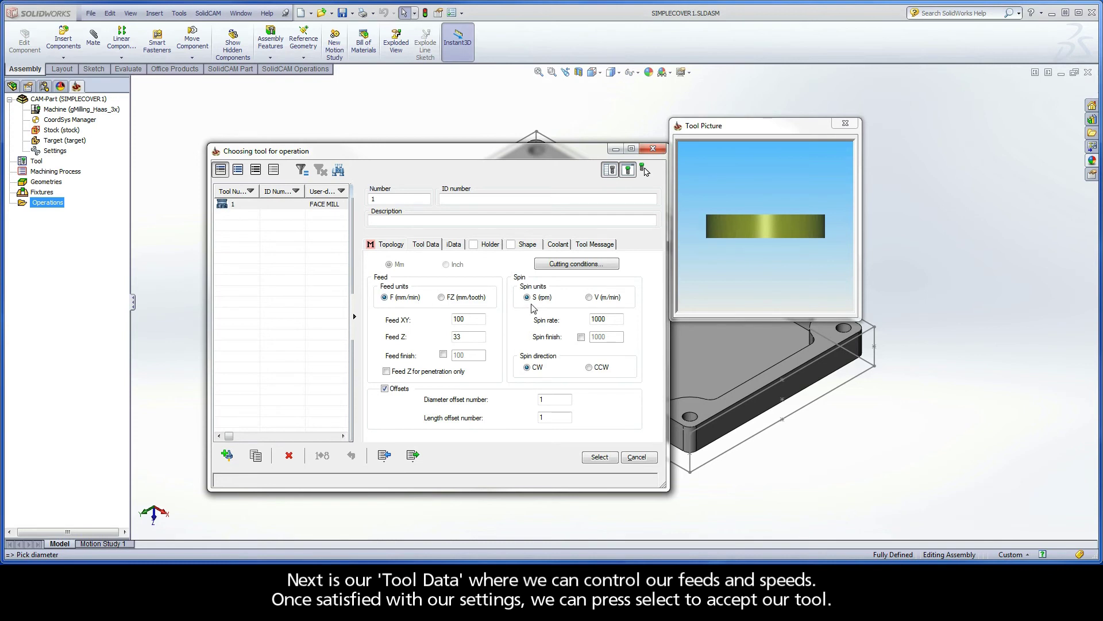
Accept the face mill and review the clearance 10 and safety distance levels.
{"action": "left_click", "coordinate": [600, 457]}
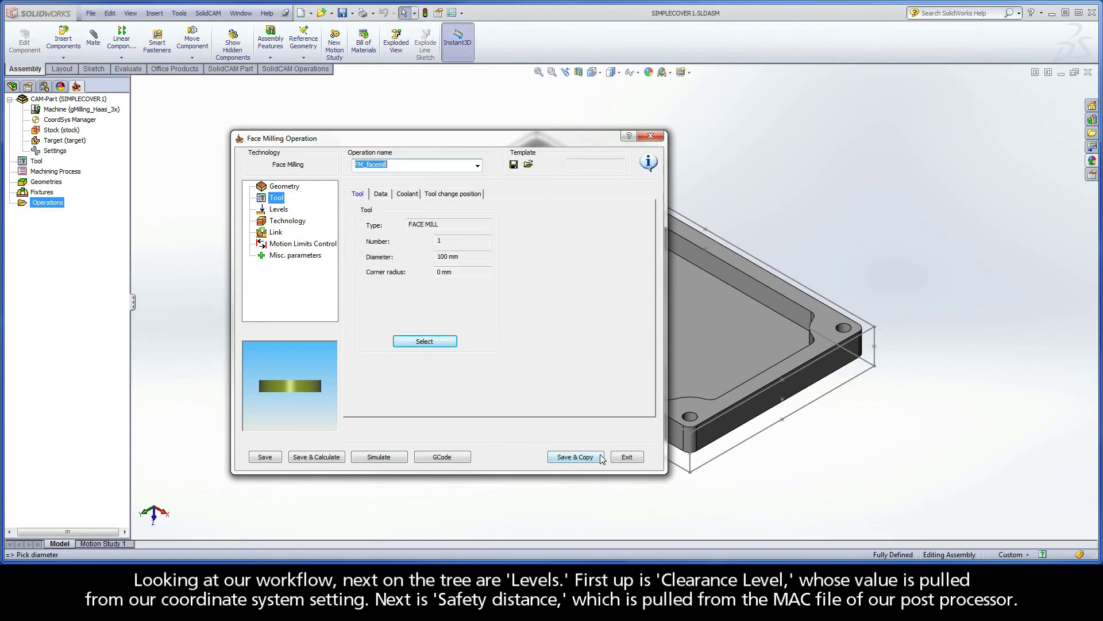
{"action": "left_click", "coordinate": [275, 212]}
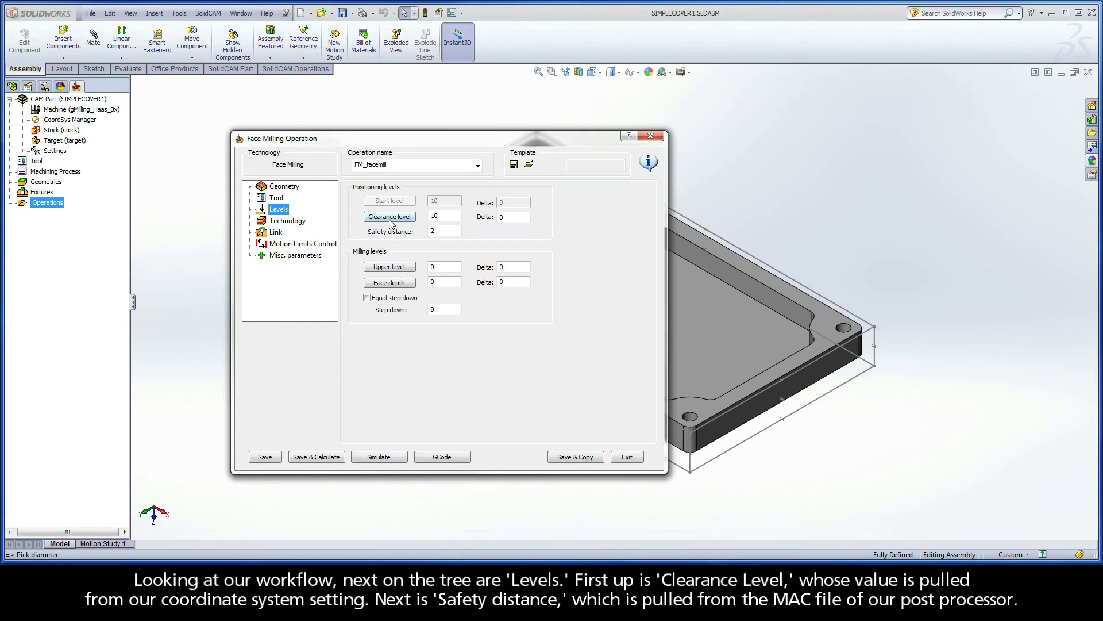
{"action": "double_click", "coordinate": [433, 216]}
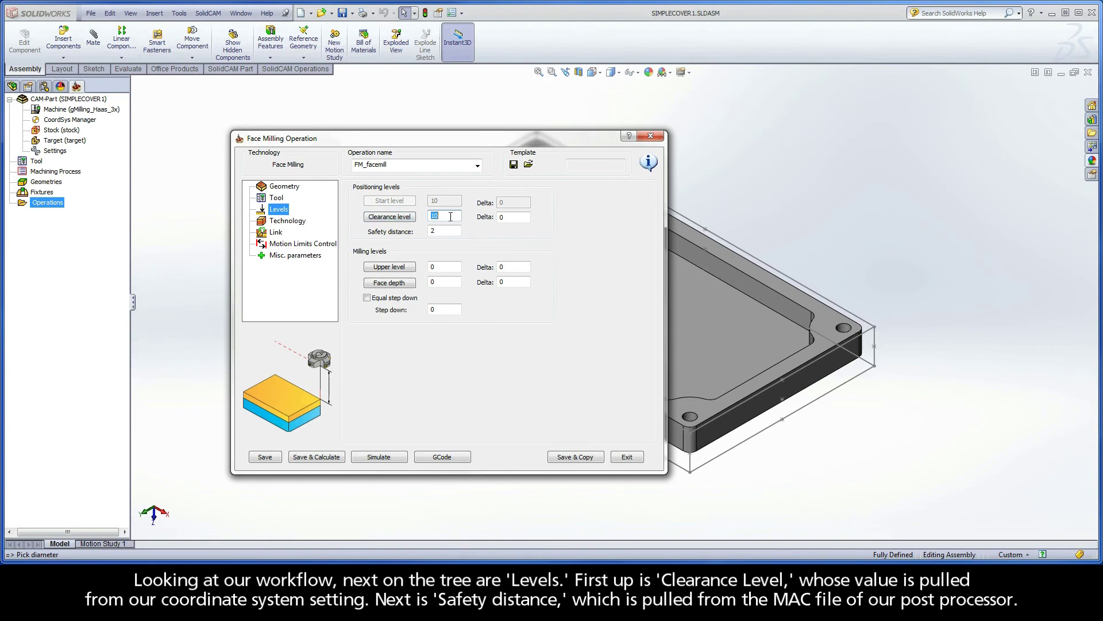
{"action": "double_click", "coordinate": [447, 230]}
Set upper level and face depth to 0.5 from the stock top edge and part top face.
{"action": "left_click", "coordinate": [394, 267]}
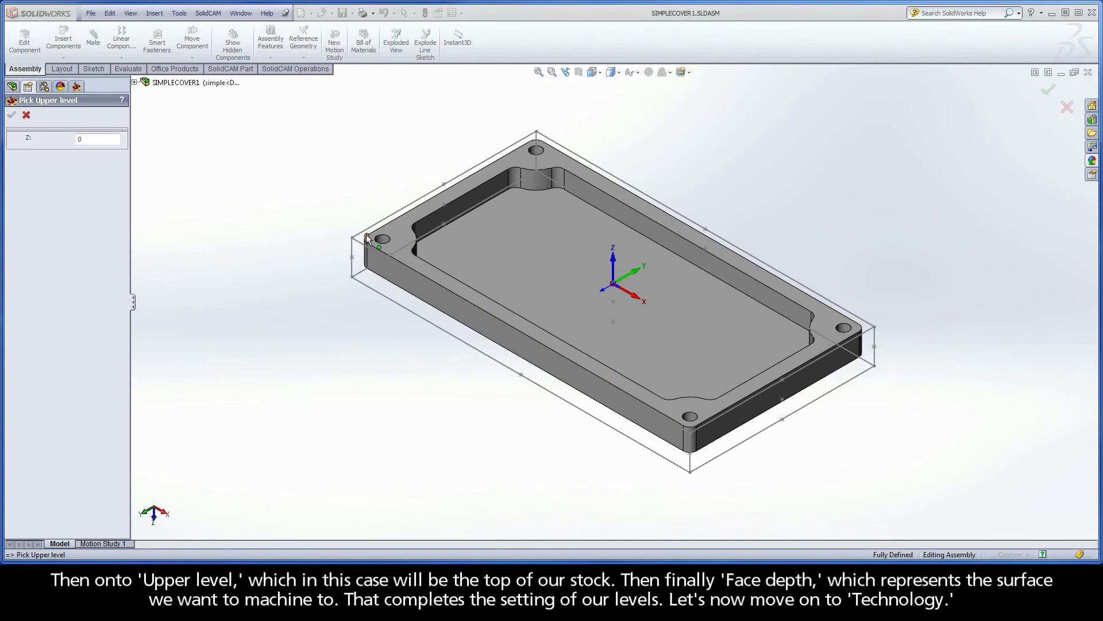
{"action": "left_click", "coordinate": [365, 235]}
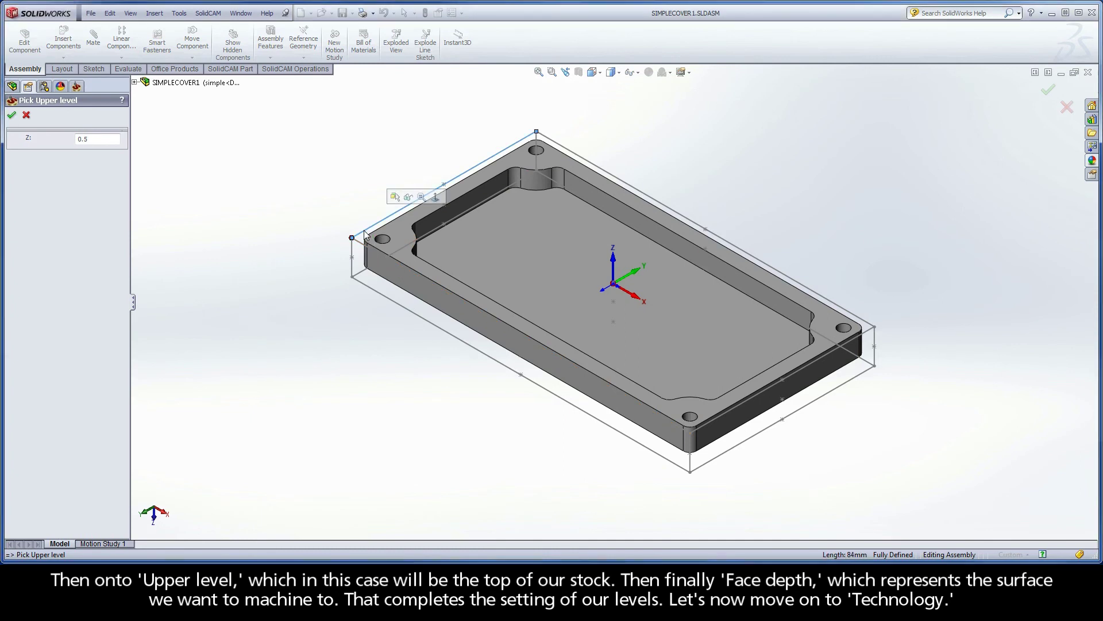
{"action": "left_click", "coordinate": [11, 115]}
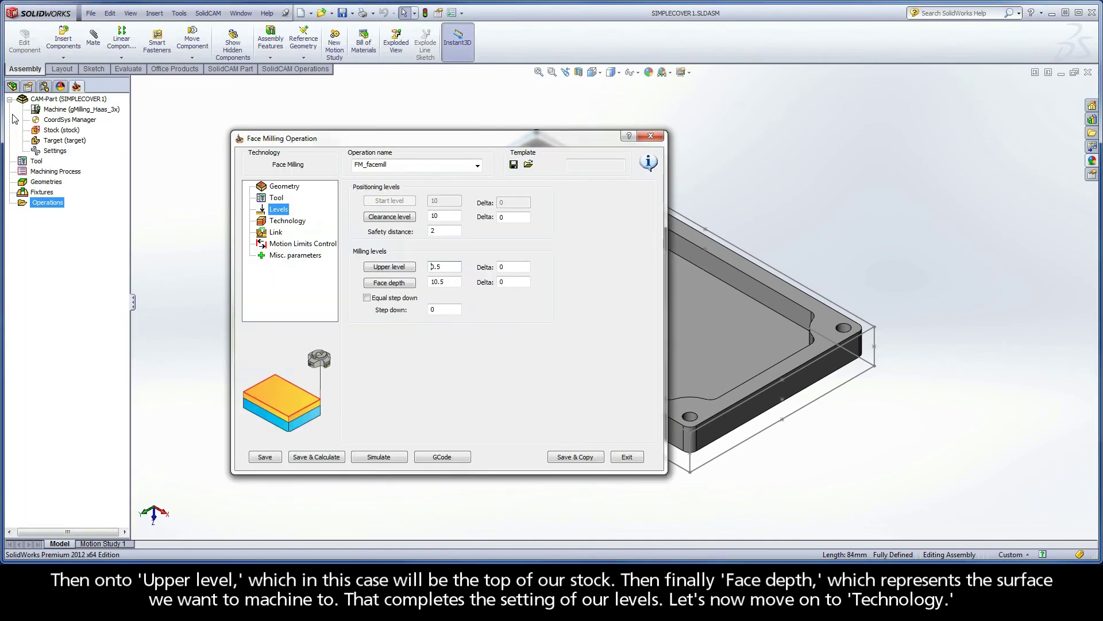
{"action": "left_click", "coordinate": [382, 282]}
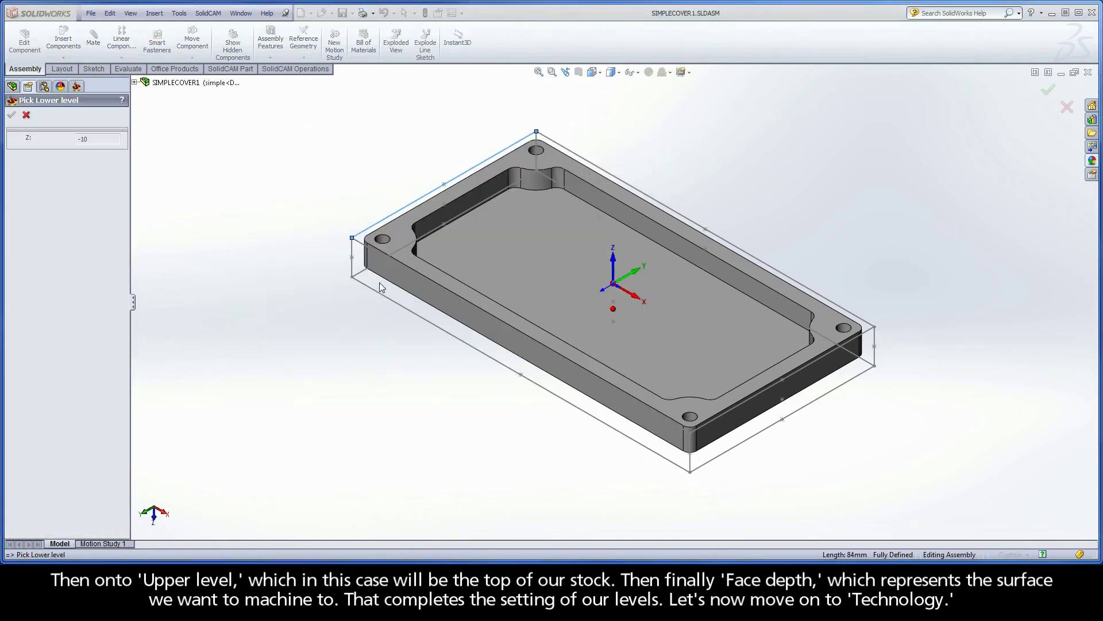
{"action": "left_click", "coordinate": [395, 230]}
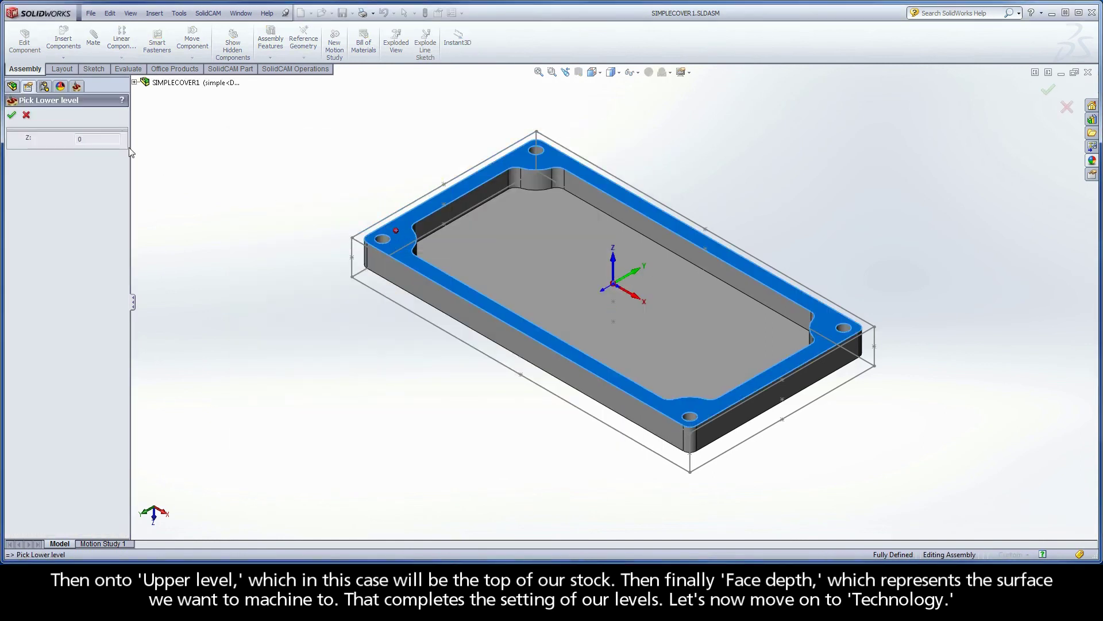
{"action": "left_click", "coordinate": [12, 115]}
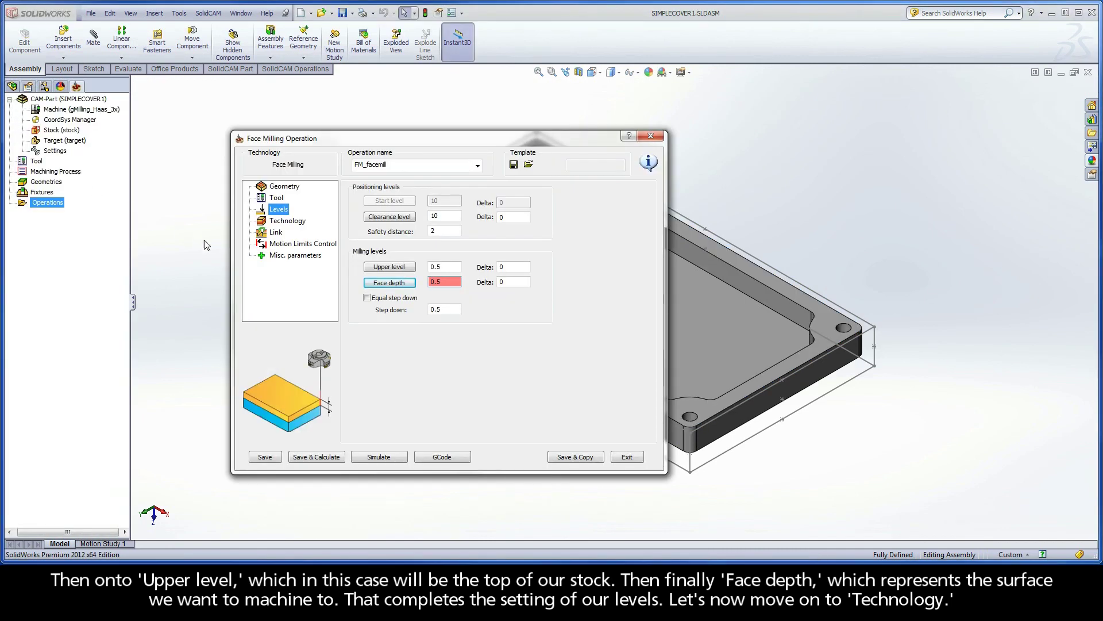
Switch the face milling technology from Hatch to Contour, keeping 65% overlap.
{"action": "left_click", "coordinate": [285, 222]}
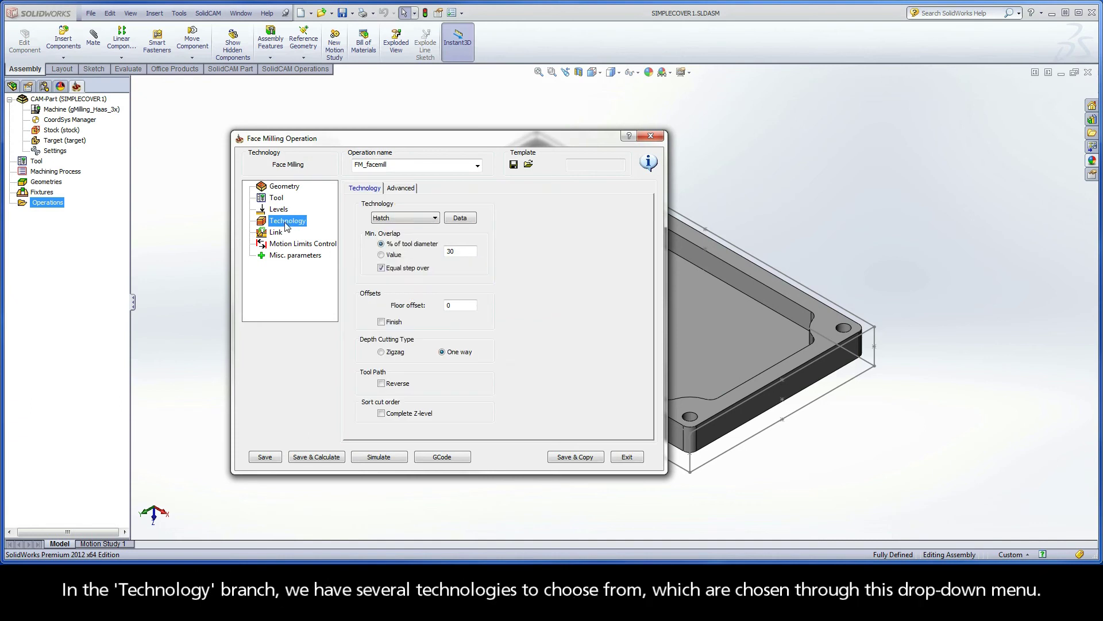
{"action": "left_click", "coordinate": [435, 218]}
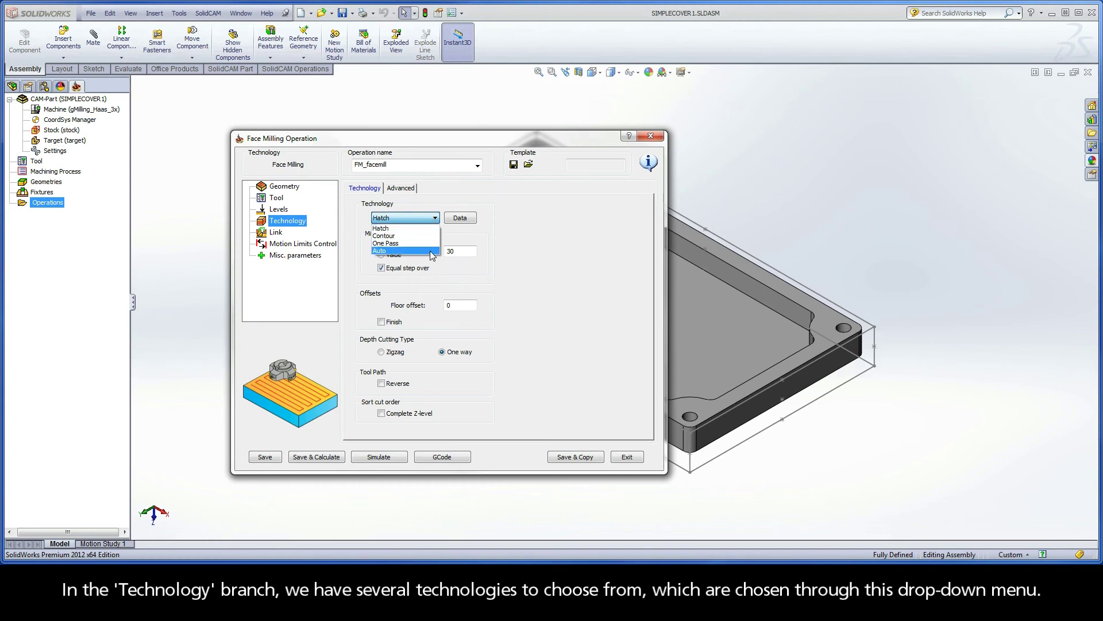
{"action": "left_click", "coordinate": [428, 229]}
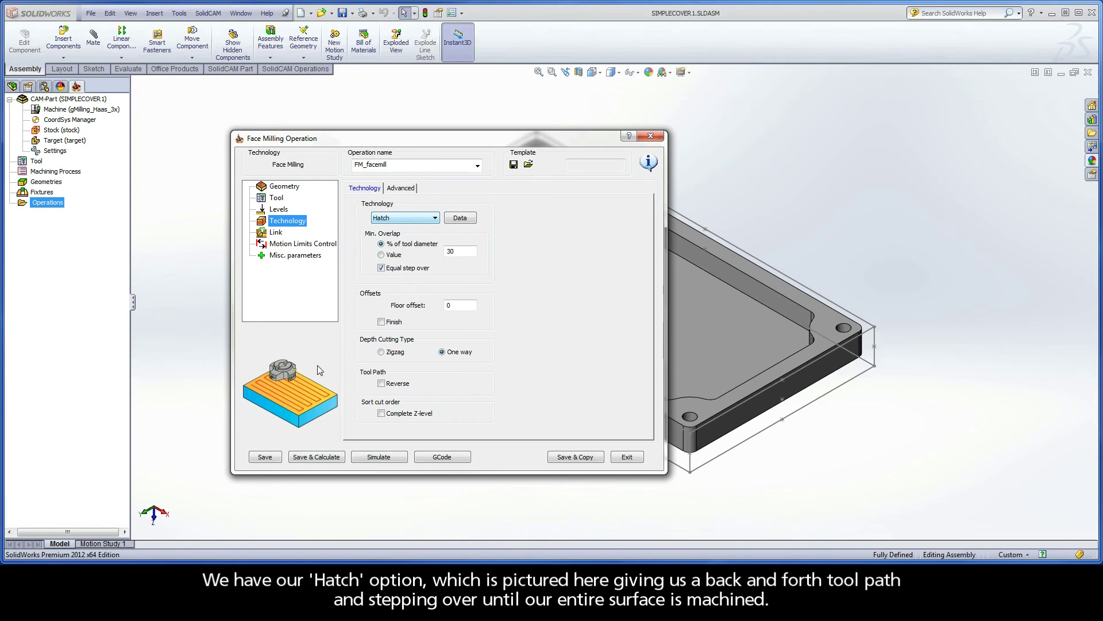
{"action": "left_click", "coordinate": [416, 218]}
{"action": "left_click", "coordinate": [402, 234]}
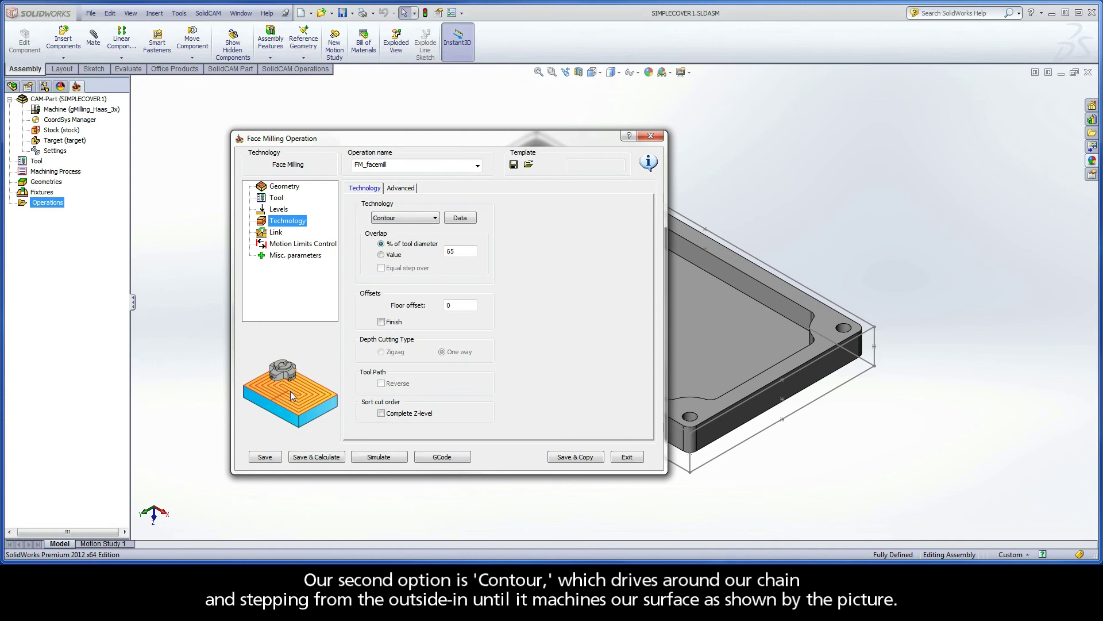
Try One Pass, then change the face milling technology to Auto.
{"action": "left_click", "coordinate": [407, 219]}
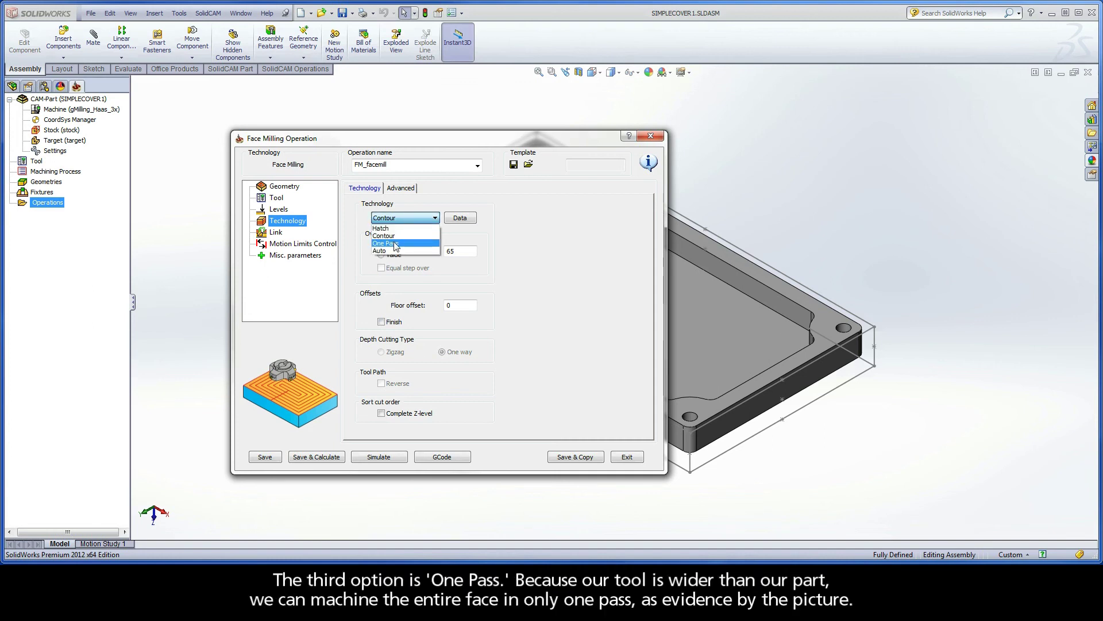
{"action": "left_click", "coordinate": [396, 244]}
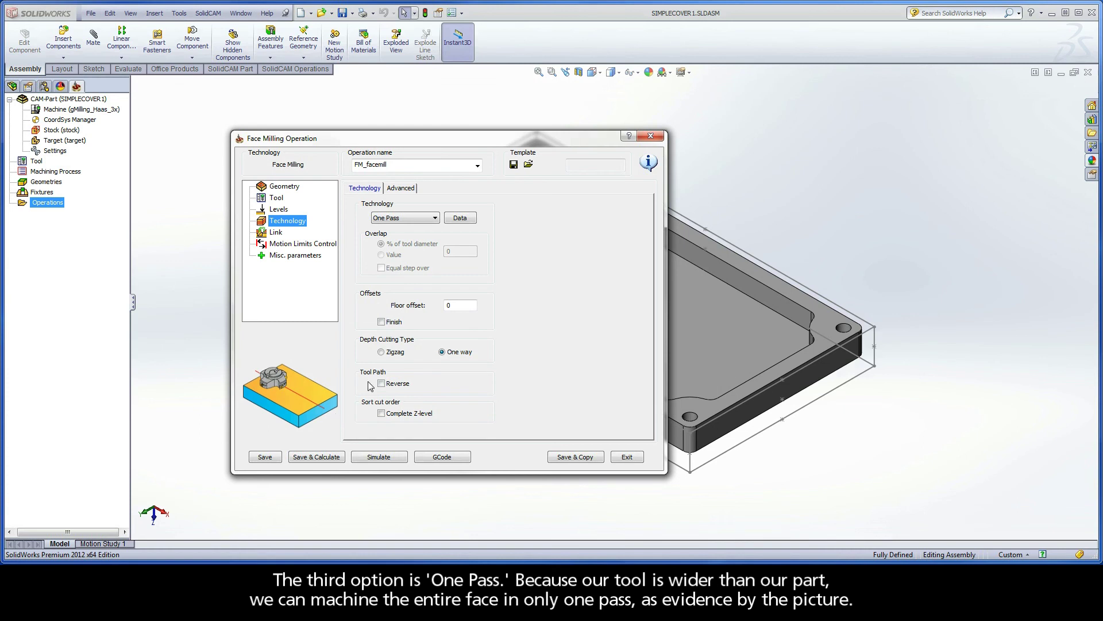
{"action": "left_click", "coordinate": [405, 219]}
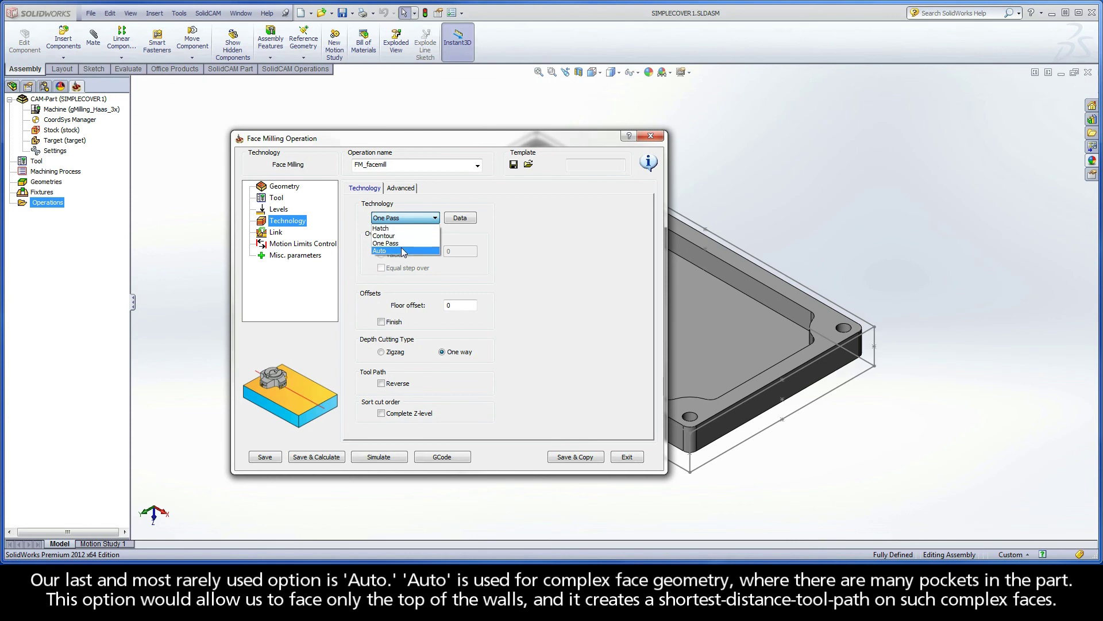
{"action": "left_click", "coordinate": [402, 250]}
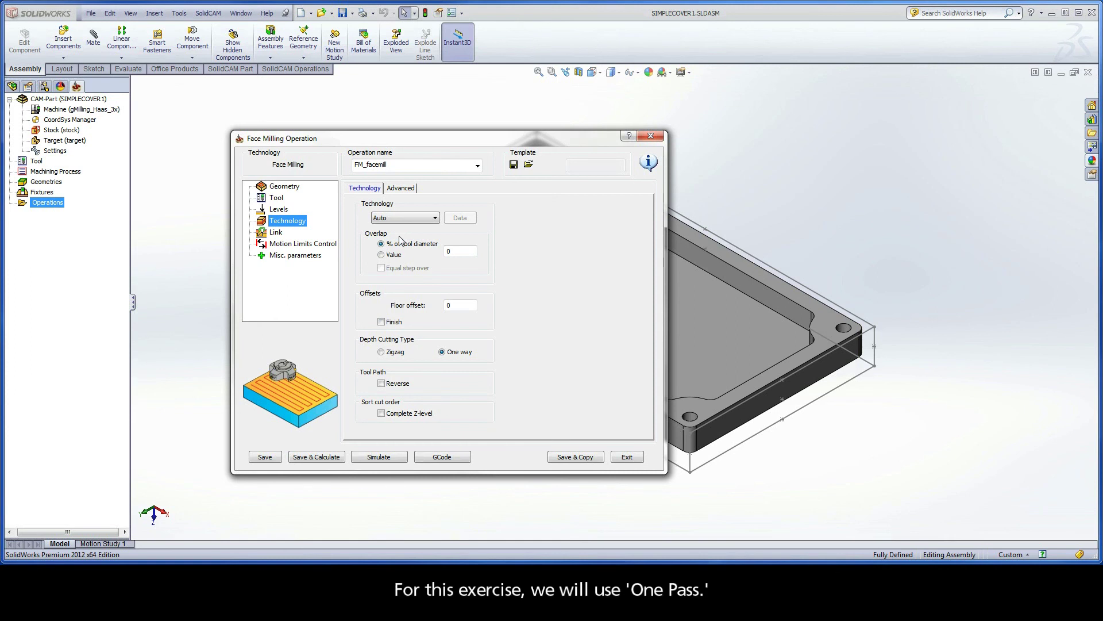
Switch the technology back to One Pass with floor offset 0 and Finish unchecked.
{"action": "left_click", "coordinate": [402, 221]}
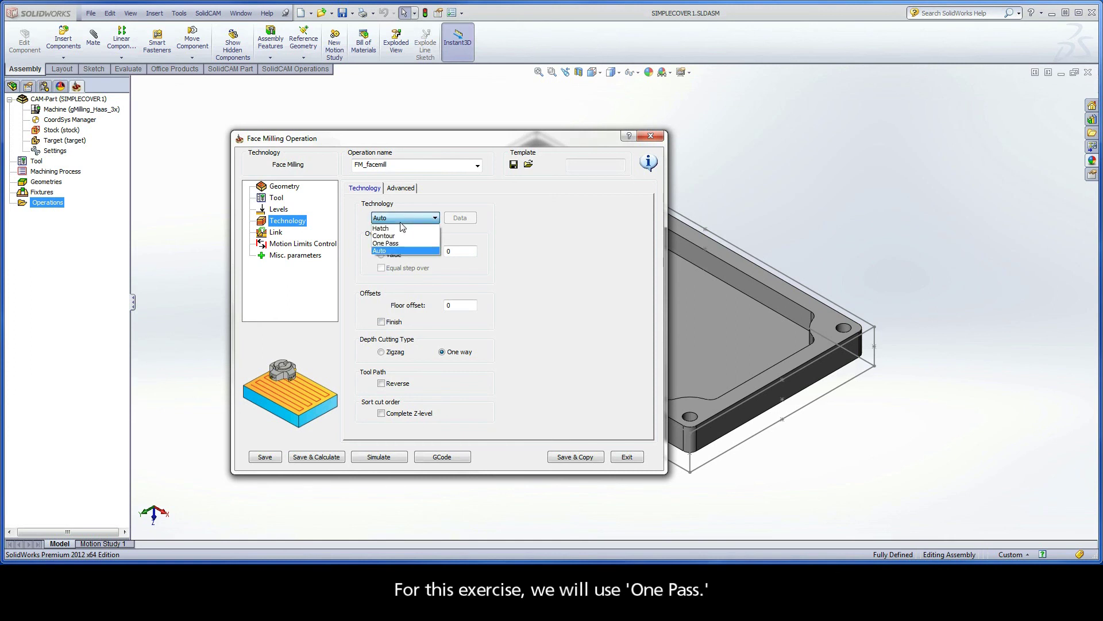
{"action": "left_click", "coordinate": [402, 243]}
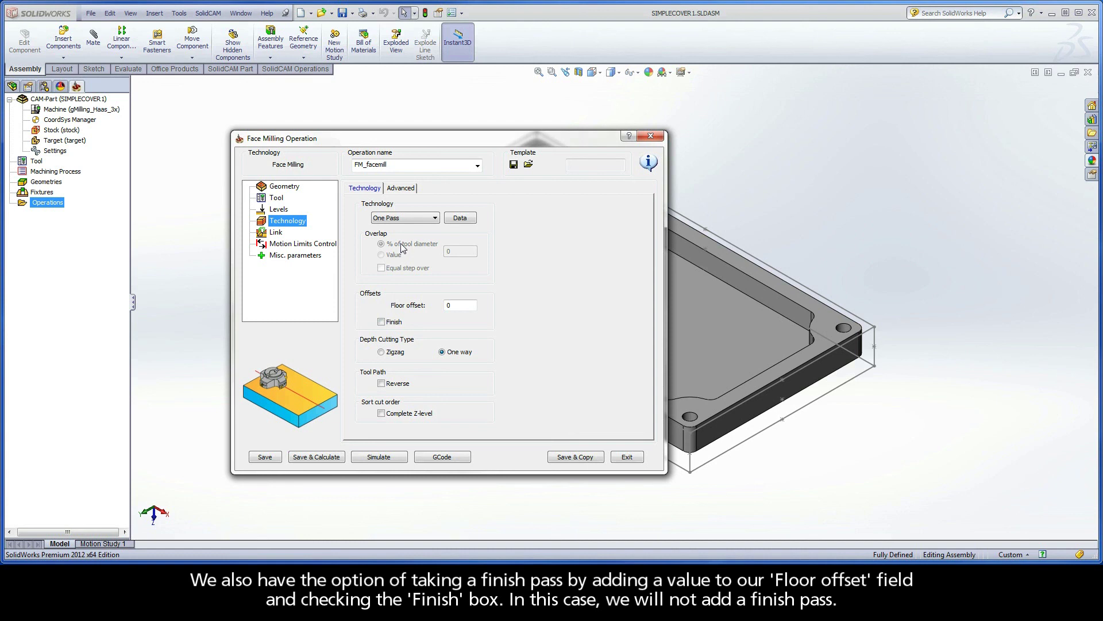
{"action": "left_click", "coordinate": [451, 304]}
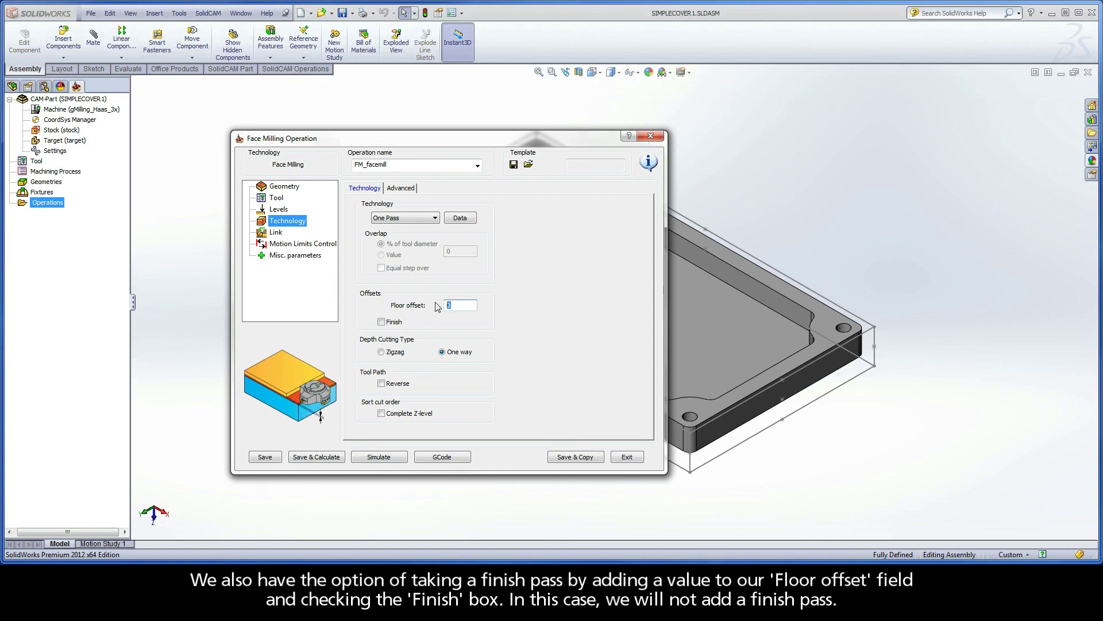
{"action": "left_click", "coordinate": [381, 321]}
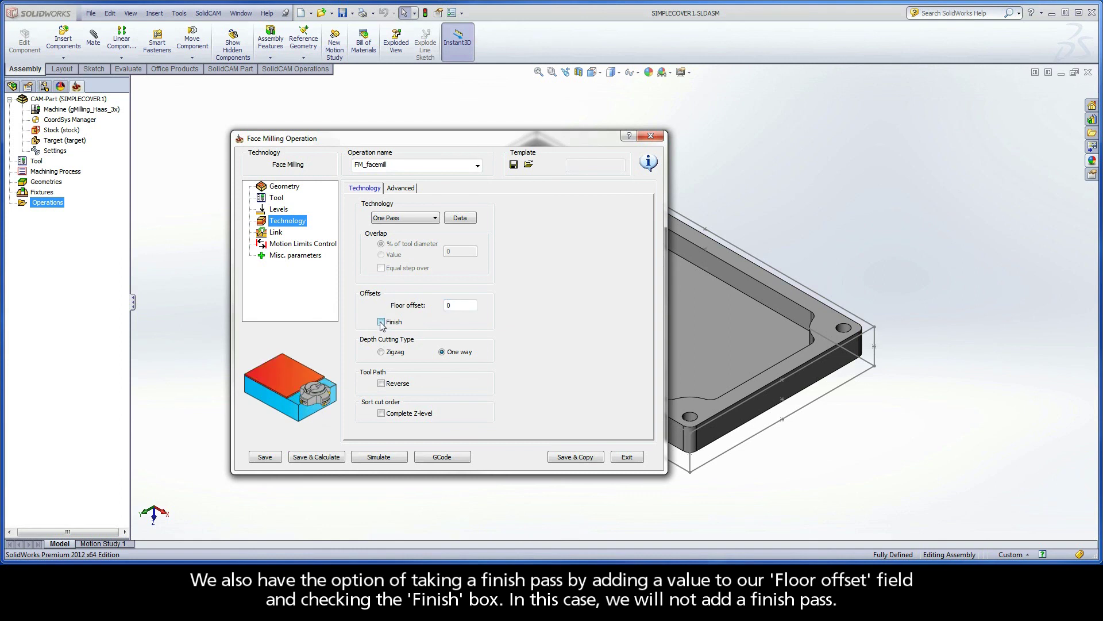
{"action": "left_click", "coordinate": [382, 322]}
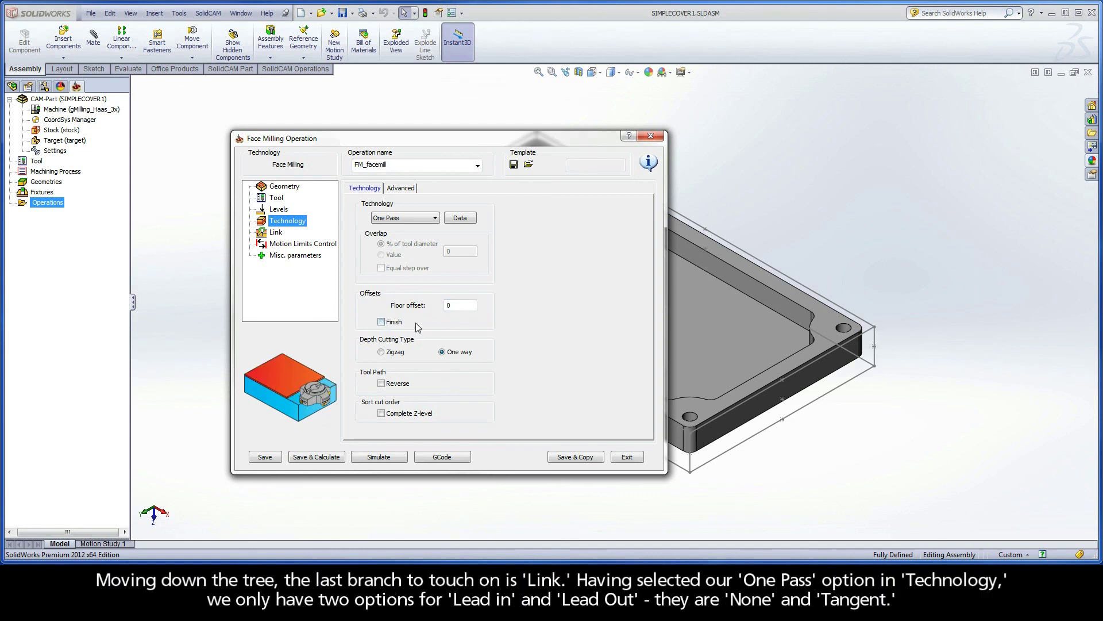
Set a Tangent lead in of length 60 and make the lead out Same as Lead in.
{"action": "left_click", "coordinate": [276, 233]}
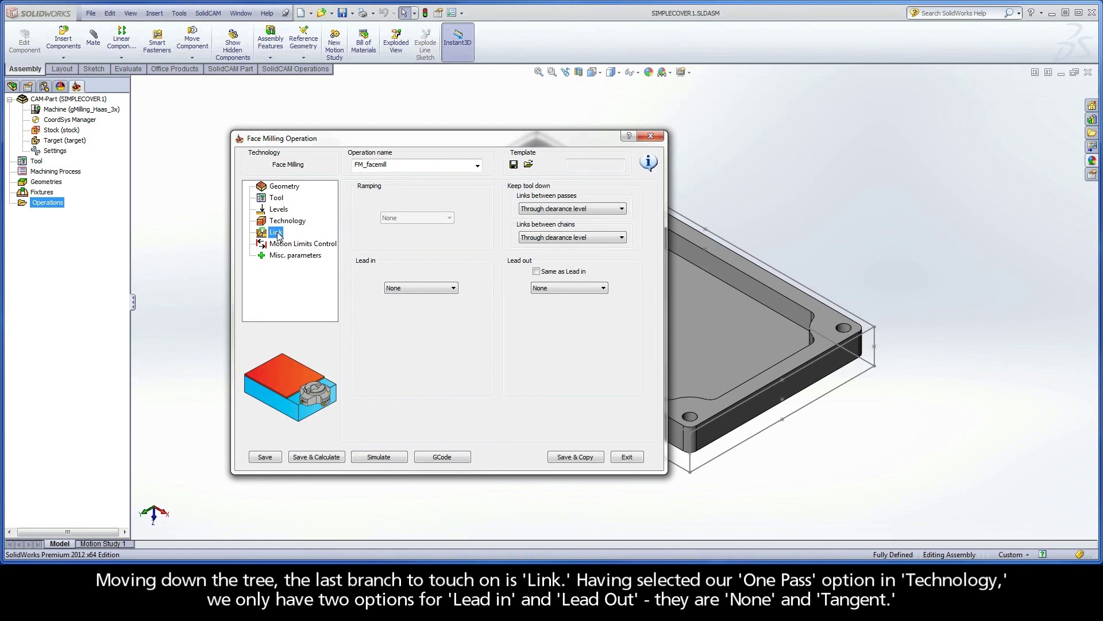
{"action": "left_click", "coordinate": [432, 288]}
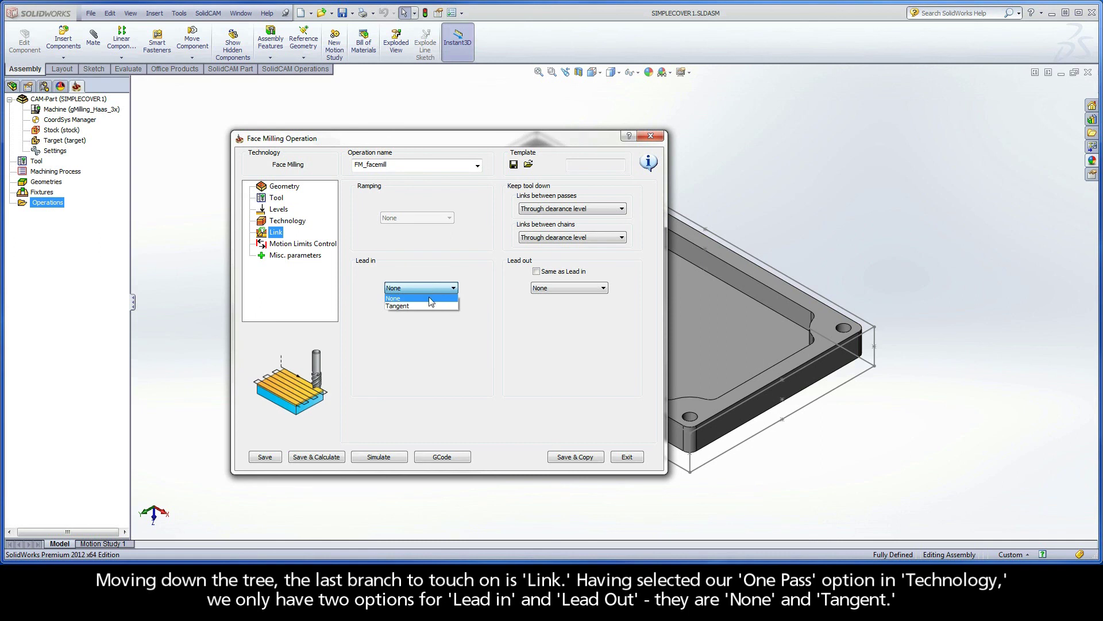
{"action": "left_click", "coordinate": [428, 307]}
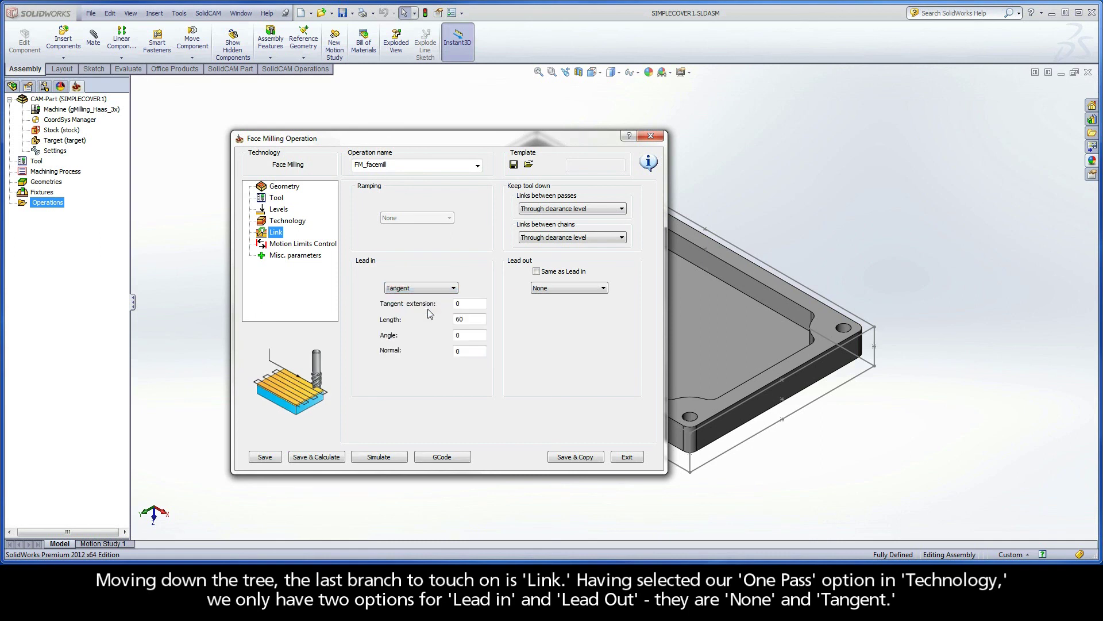
{"action": "left_click", "coordinate": [426, 288]}
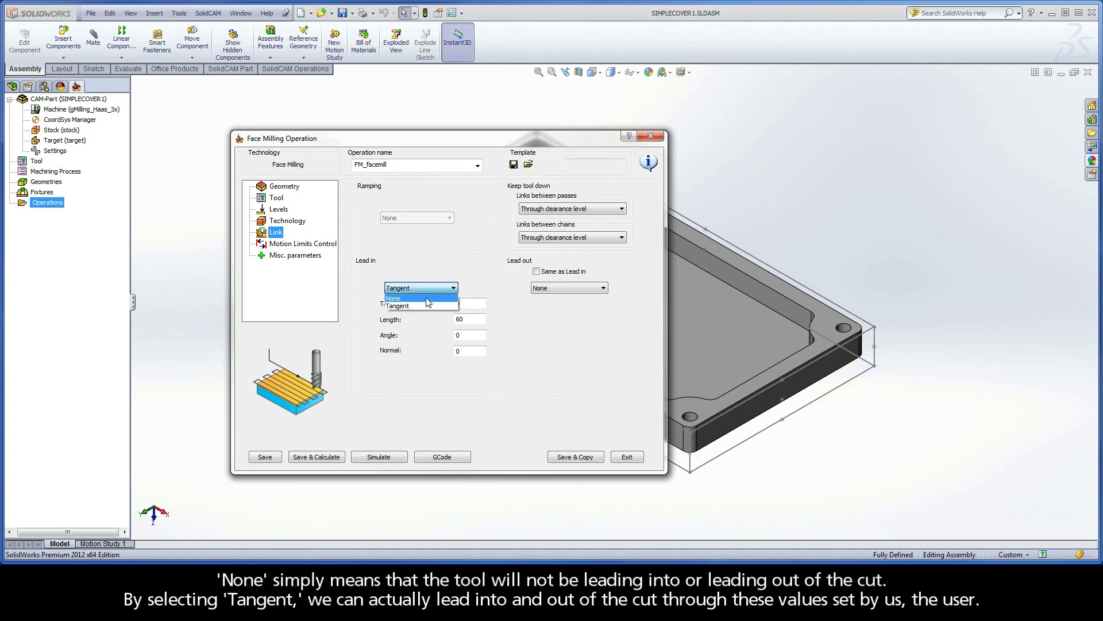
{"action": "left_click", "coordinate": [426, 297]}
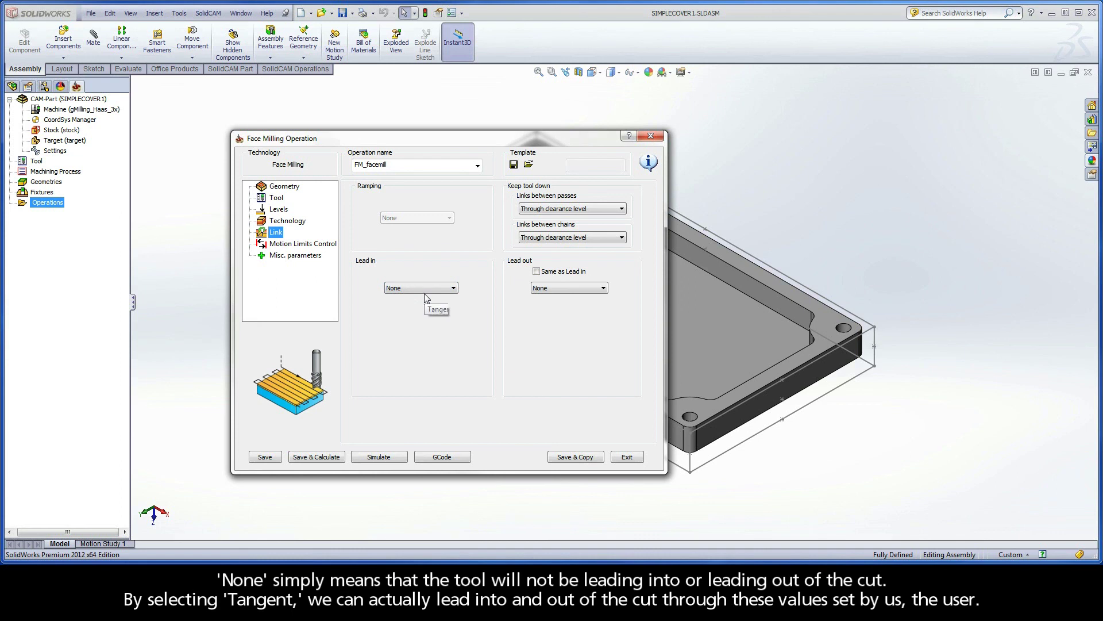
{"action": "left_click", "coordinate": [423, 288]}
{"action": "left_click", "coordinate": [422, 305]}
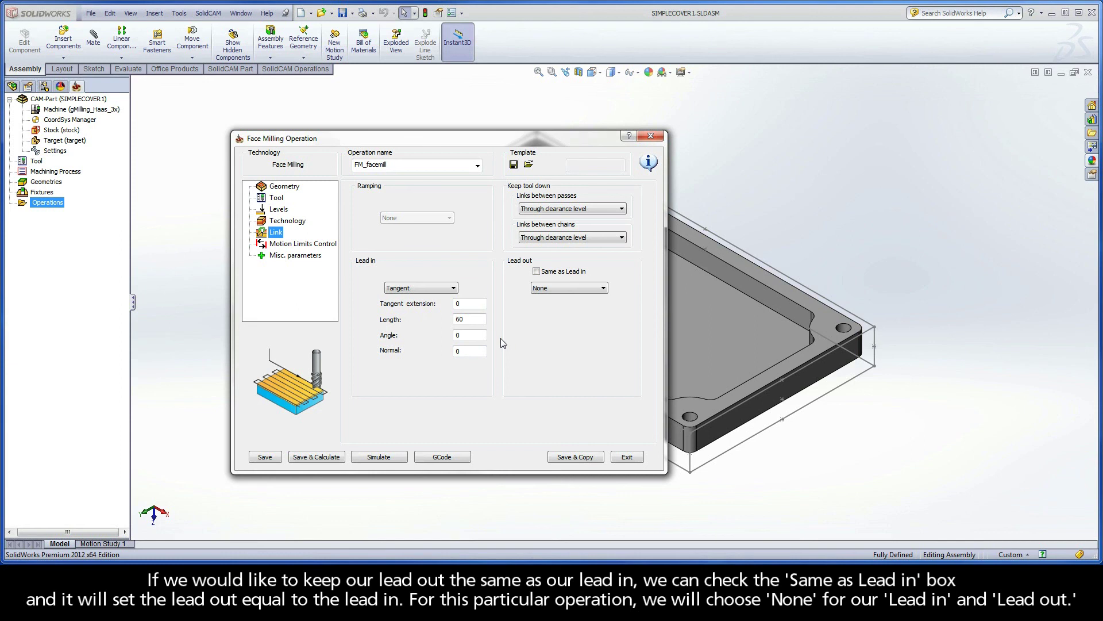
{"action": "left_click", "coordinate": [536, 272]}
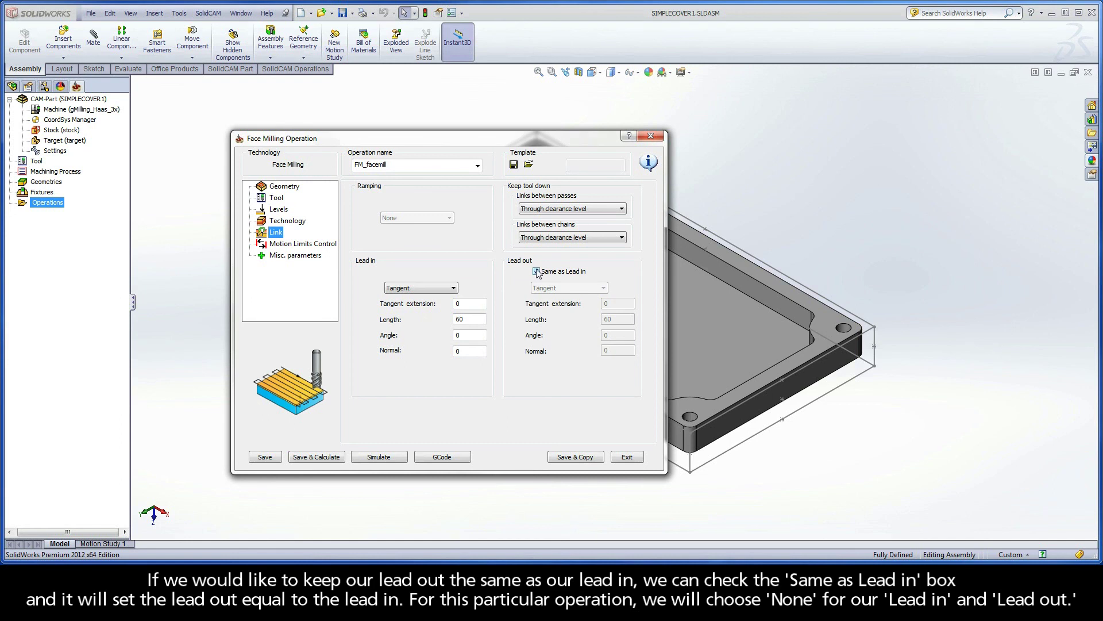
Set FM_facemill's Lead in to None, then save and calculate, accepting the Upper level warning.
{"action": "left_click", "coordinate": [430, 287]}
{"action": "left_click", "coordinate": [431, 296]}
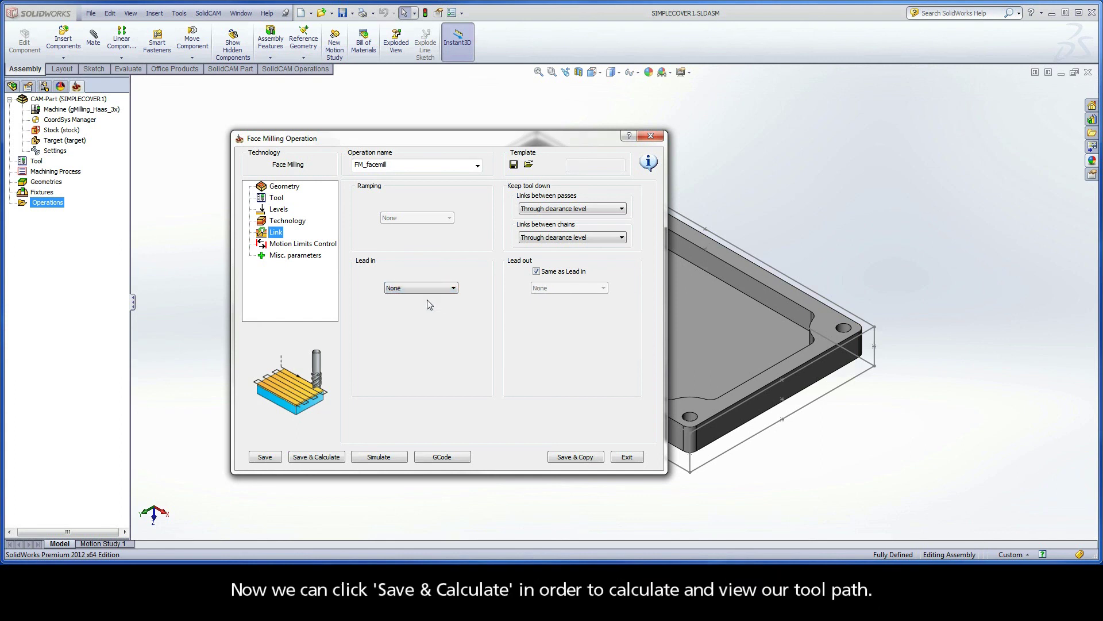
{"action": "left_click", "coordinate": [318, 457]}
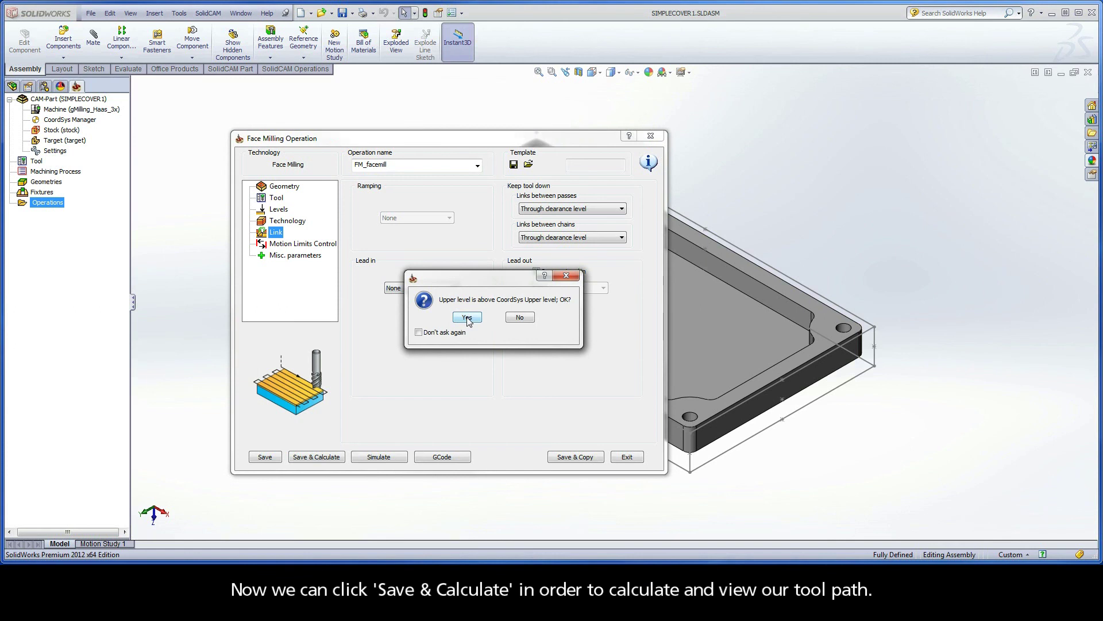
{"action": "left_click", "coordinate": [467, 318]}
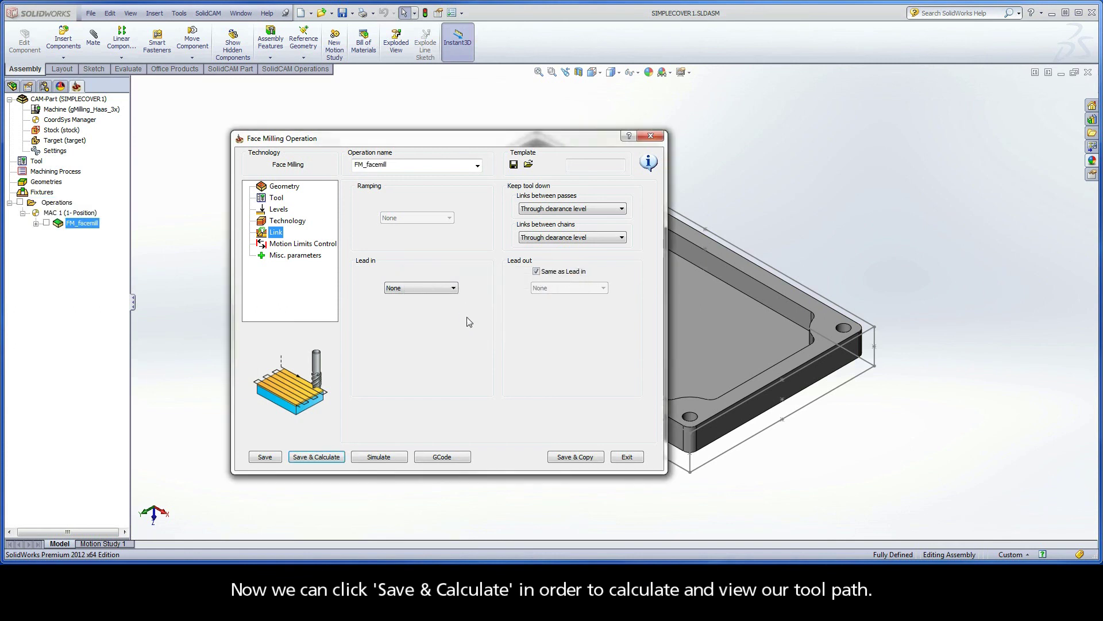